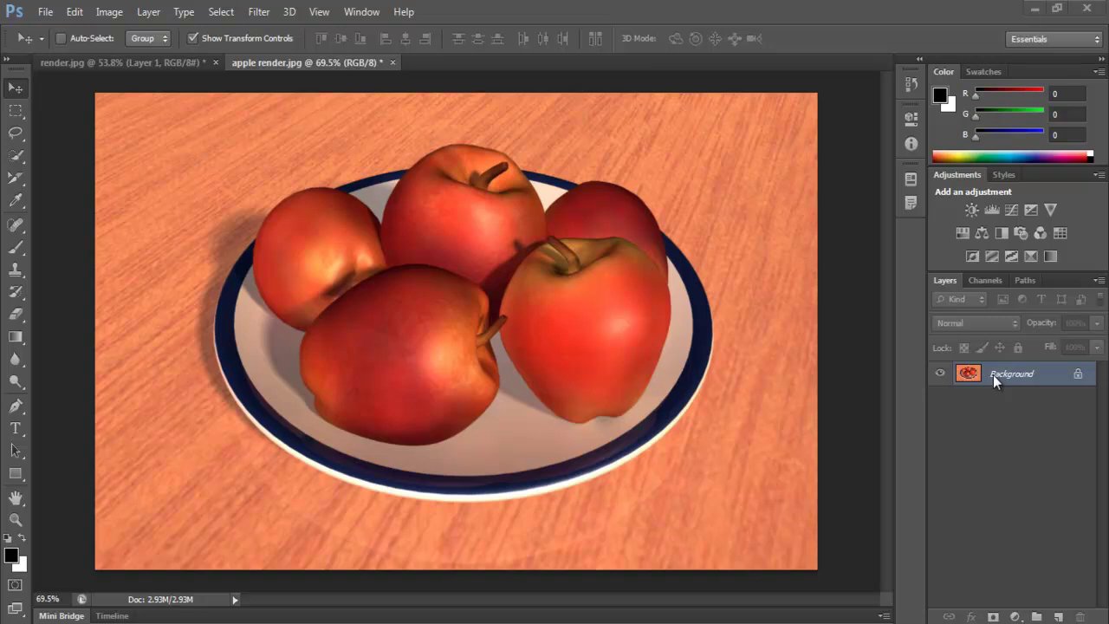
- Duplicate the locked Background layer with Ctrl+J into a new Layer 1
drag(994, 374, 1009, 372)
key(ctrl+j)
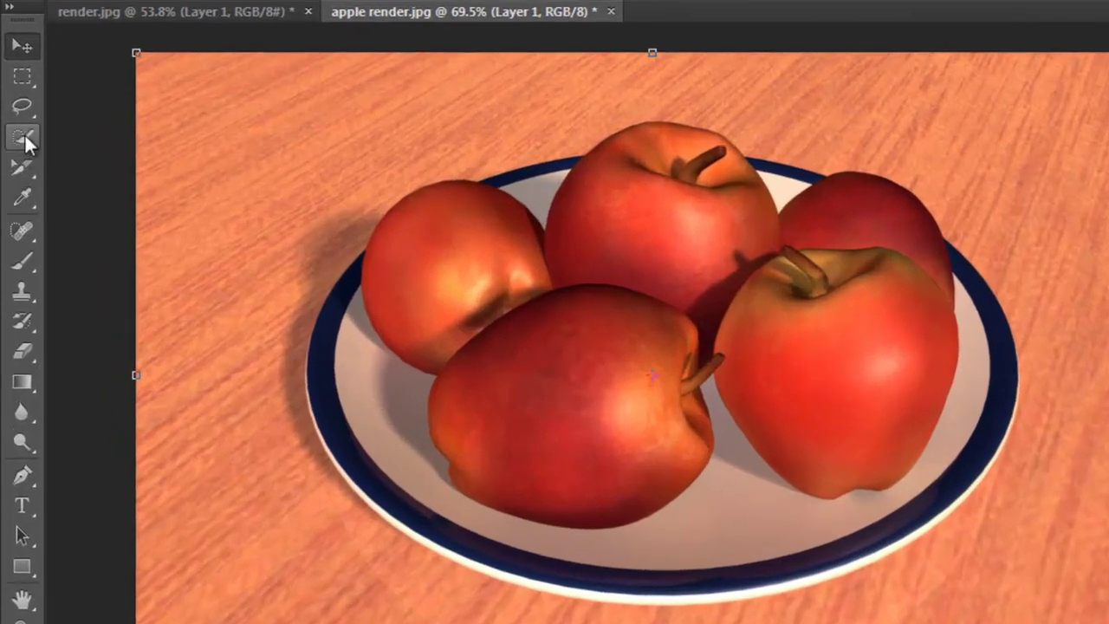
- Select the front apple on the plate with the Quick Selection Tool
click(25, 151)
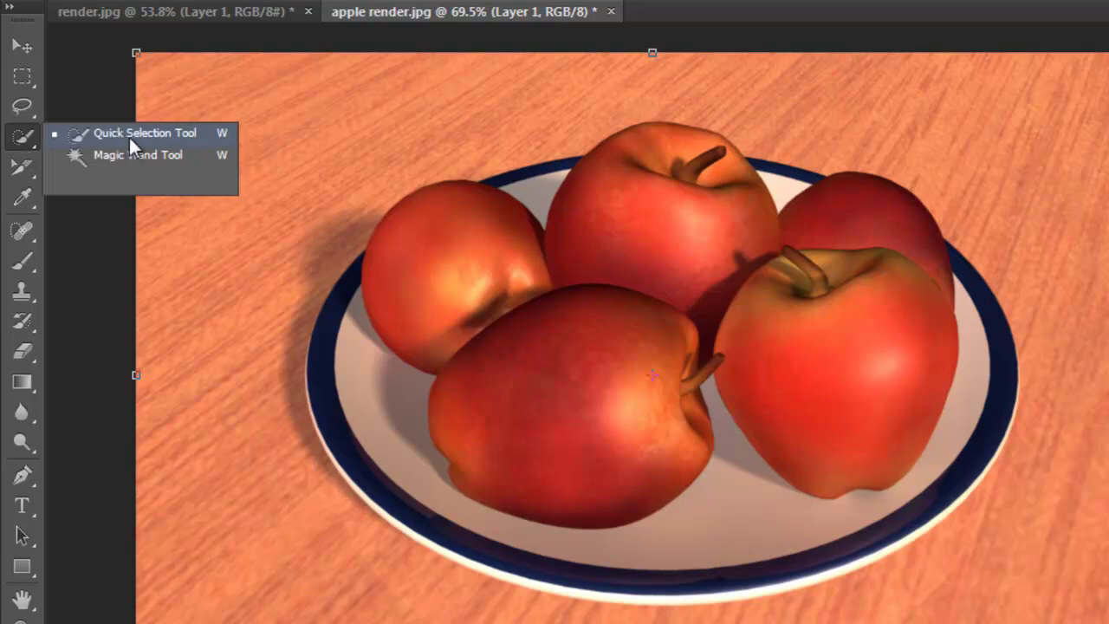
click(128, 135)
drag(570, 334, 564, 404)
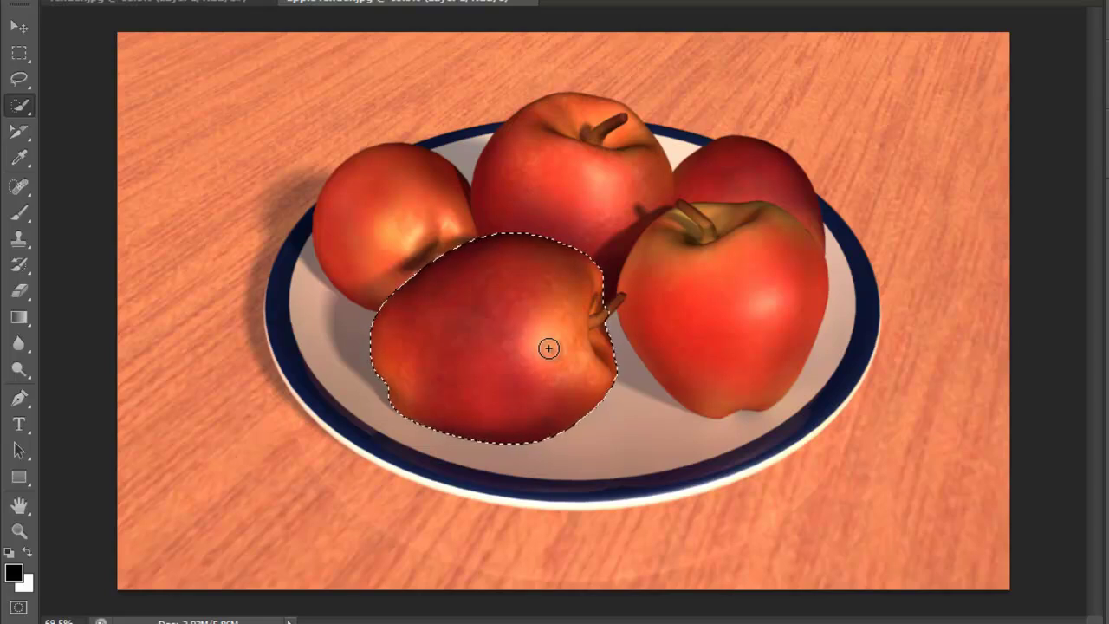
- Toggle Quick Mask to check the apple selection and zoom in on the apples
key(q)
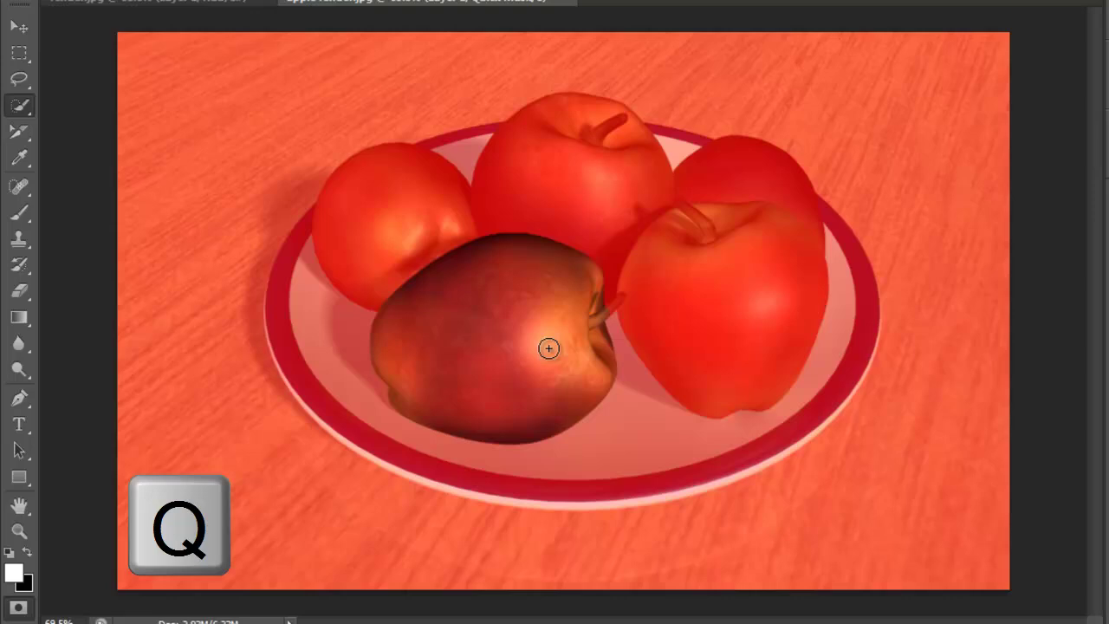
key(q)
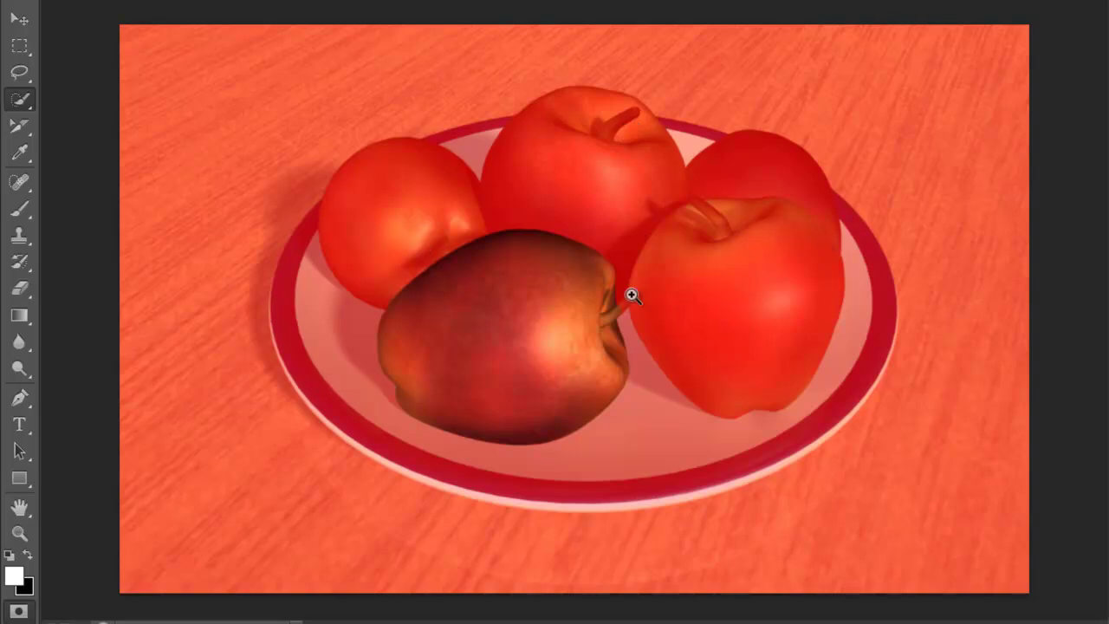
mouse_move(632, 295)
mouse_down()
mouse_move(691, 307)
mouse_move(695, 286)
mouse_up()
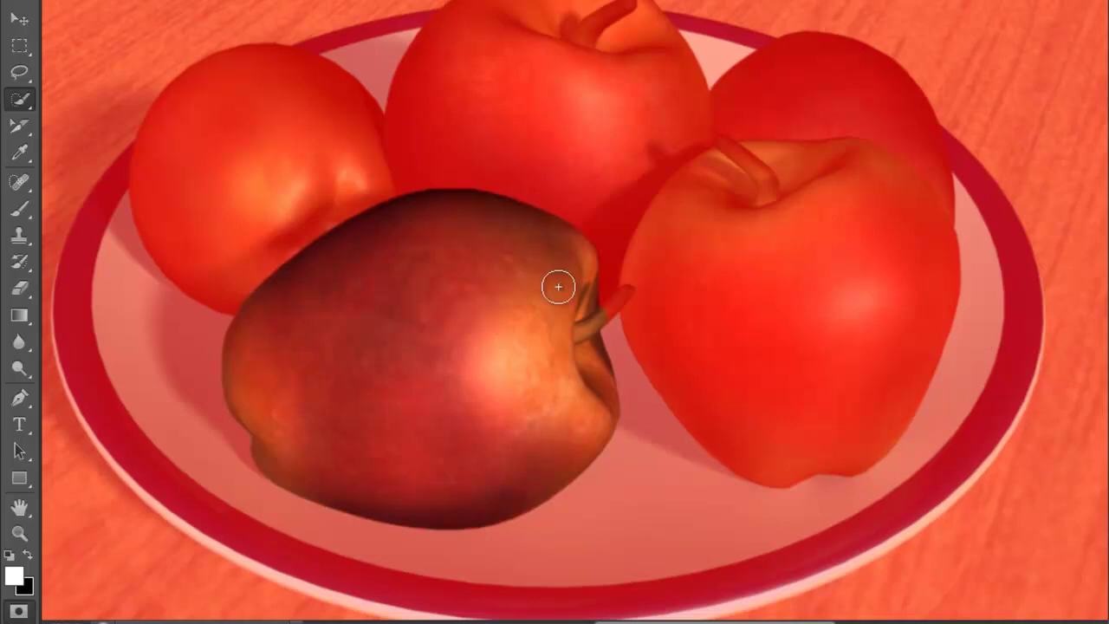
key(q)
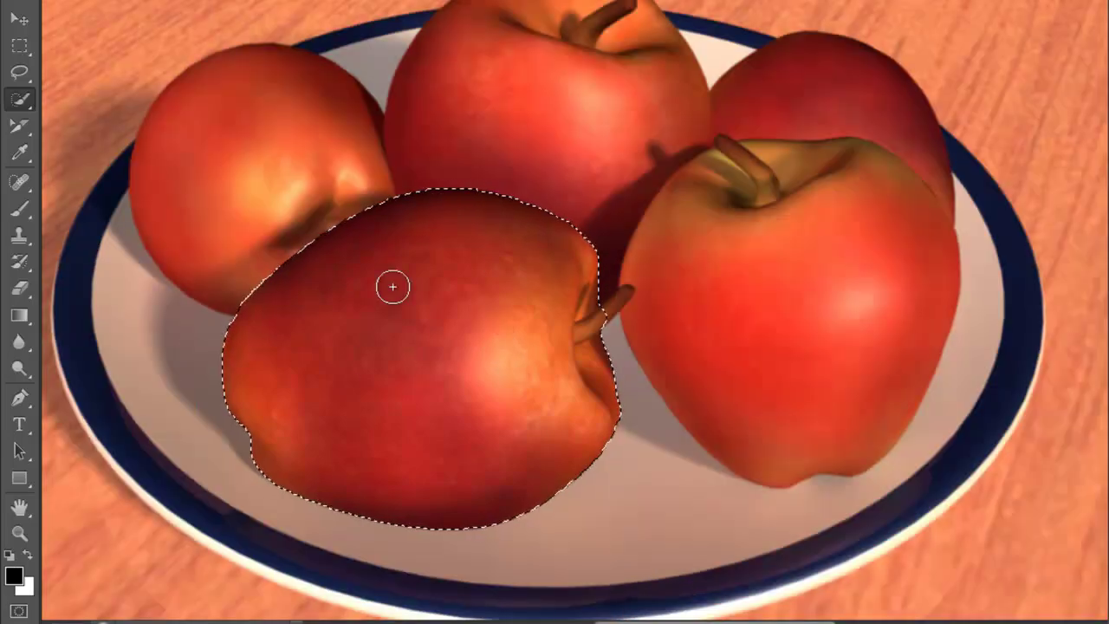
key(q)
- Zoom into the stem and mask the back apple's edge beside it
drag(581, 314, 641, 334)
click(641, 333)
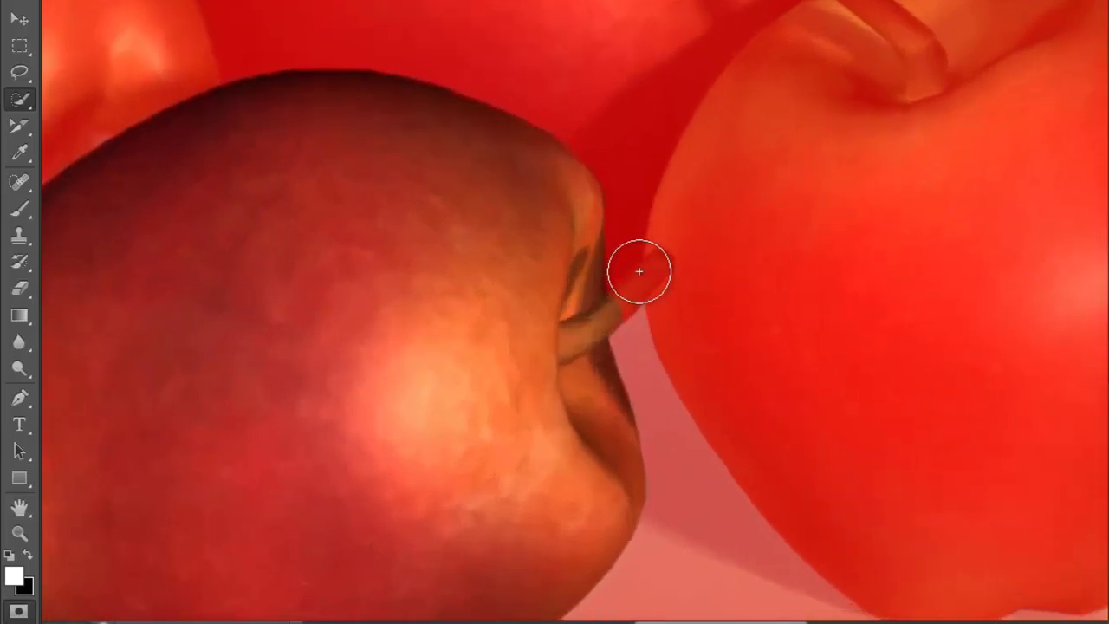
mouse_move(638, 270)
mouse_down()
mouse_move(619, 260)
mouse_move(637, 279)
mouse_up()
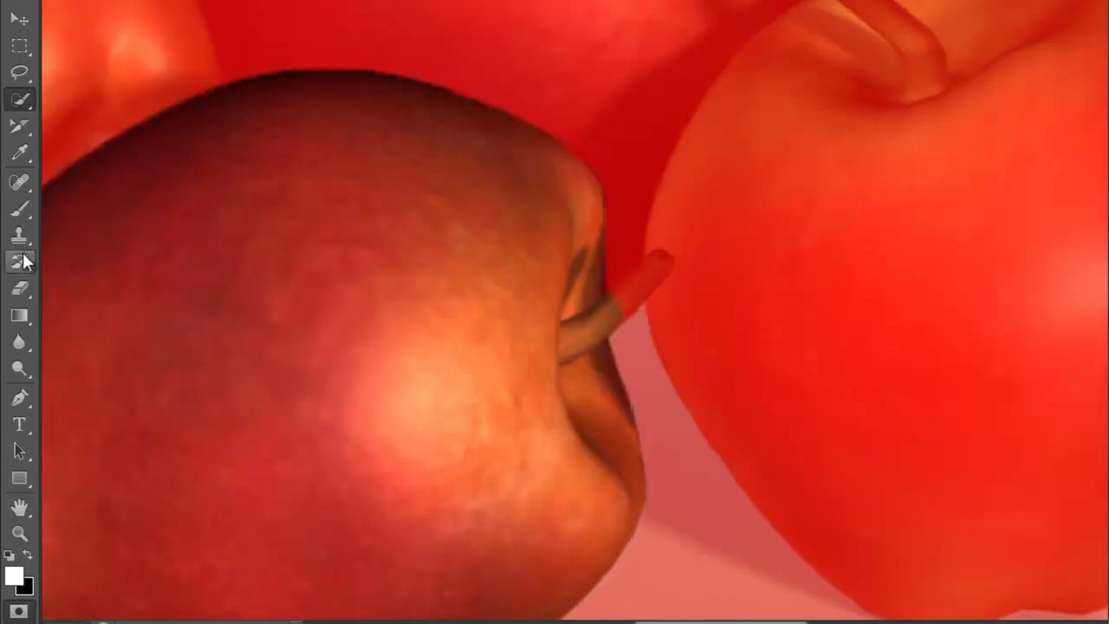
- Set up a 13 px hard round brush at 100% hardness for mask painting
click(22, 206)
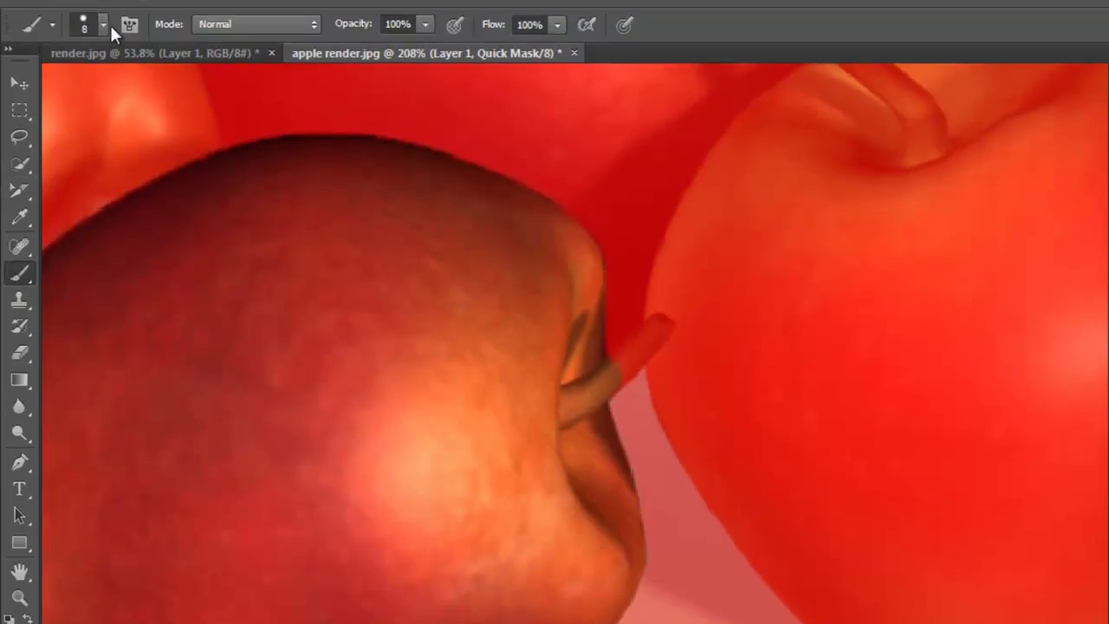
click(104, 26)
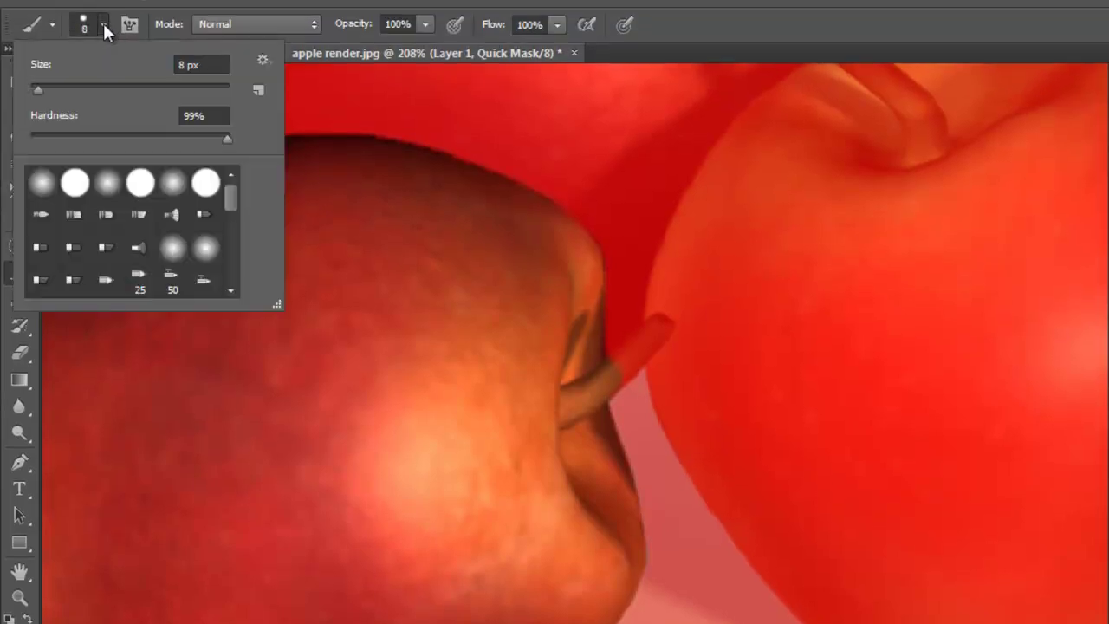
click(76, 180)
key(Return)
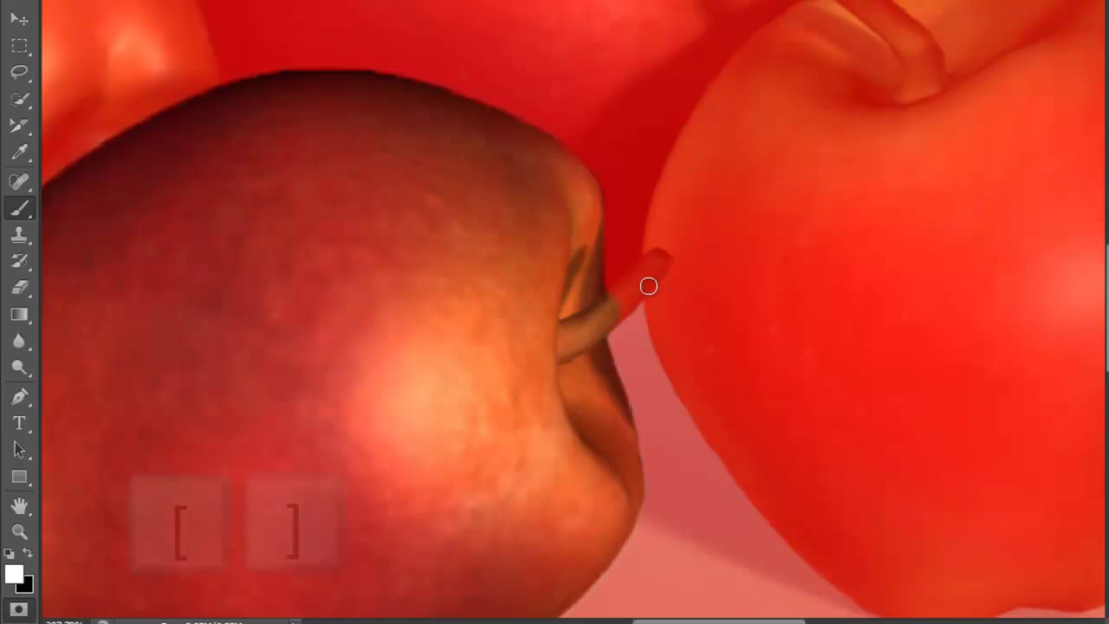
key(bracketright)
key(bracketright)
key(bracketright)
key(bracketright)
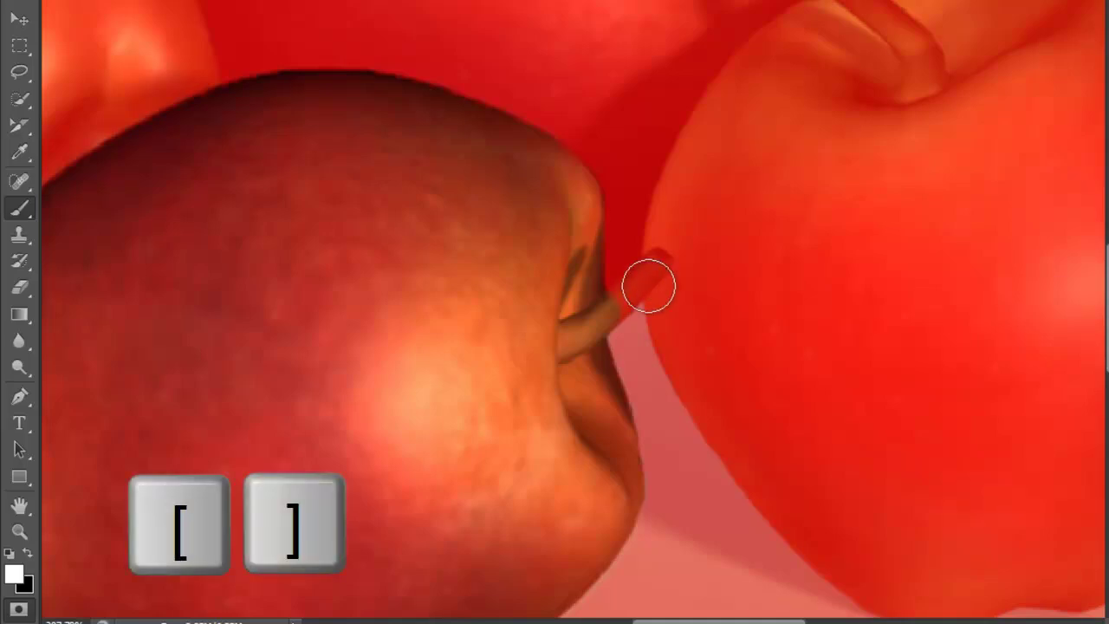
key(bracketleft)
key(bracketleft)
key(bracketleft)
key(bracketleft)
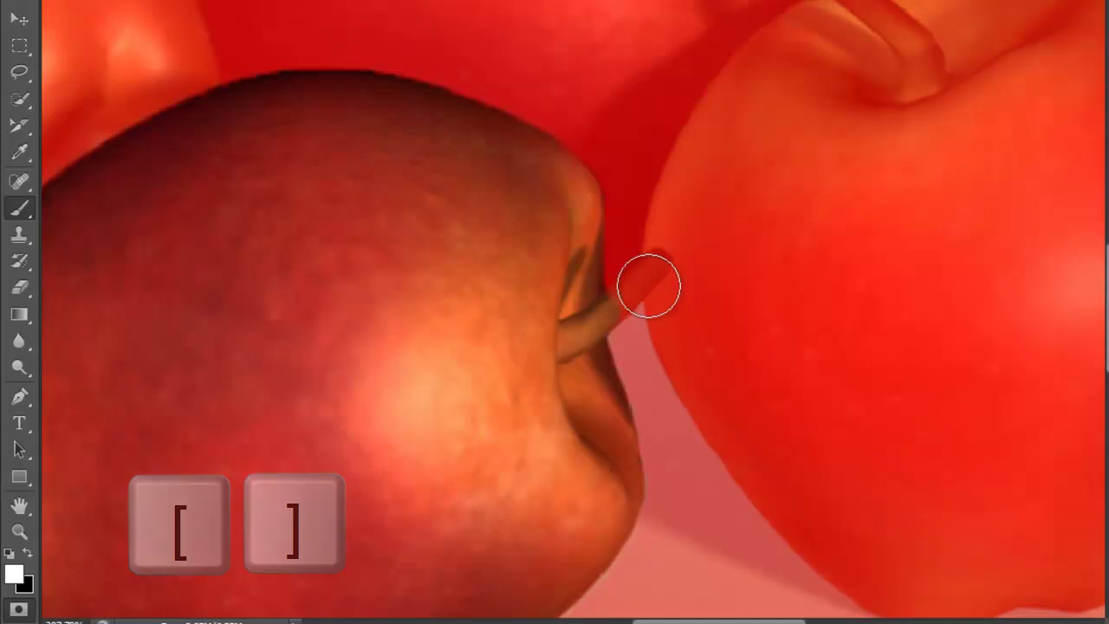
key(bracketright)
key(bracketright)
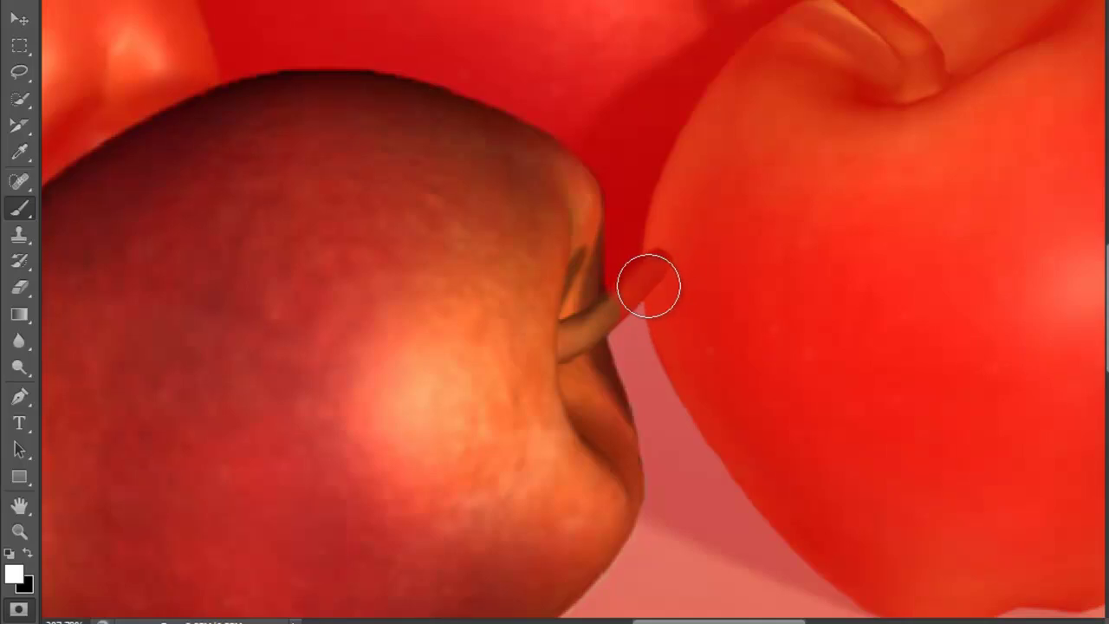
alt+right_click(649, 286)
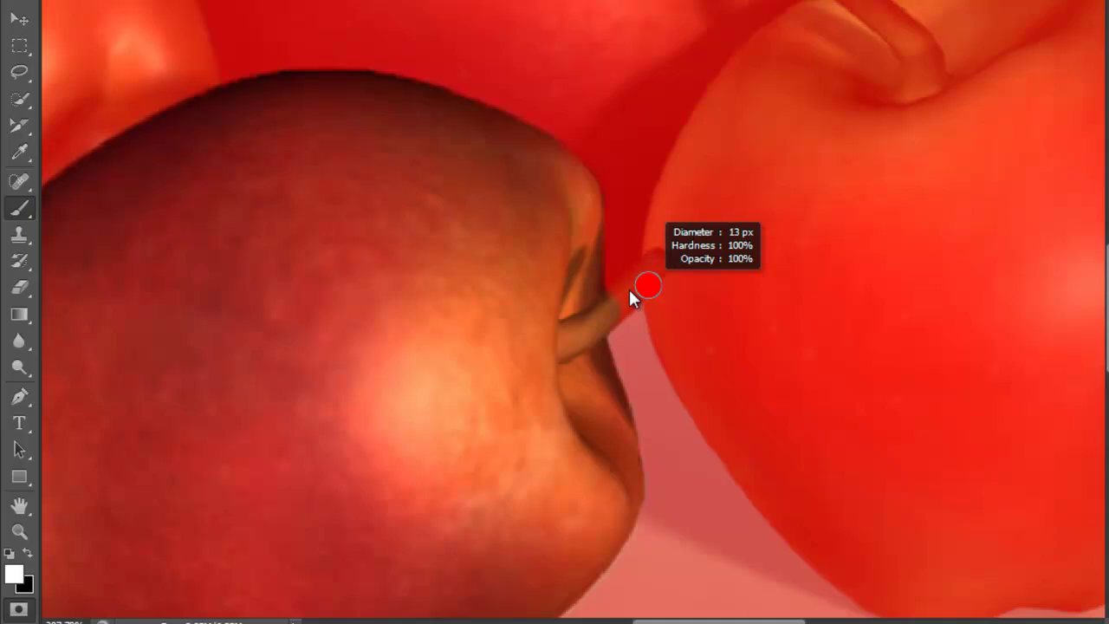
- Paint the front apple's stem tip into the quick-mask selection and check the marching ants
mouse_move(626, 292)
mouse_down()
mouse_move(680, 273)
mouse_move(649, 277)
mouse_move(598, 327)
mouse_up()
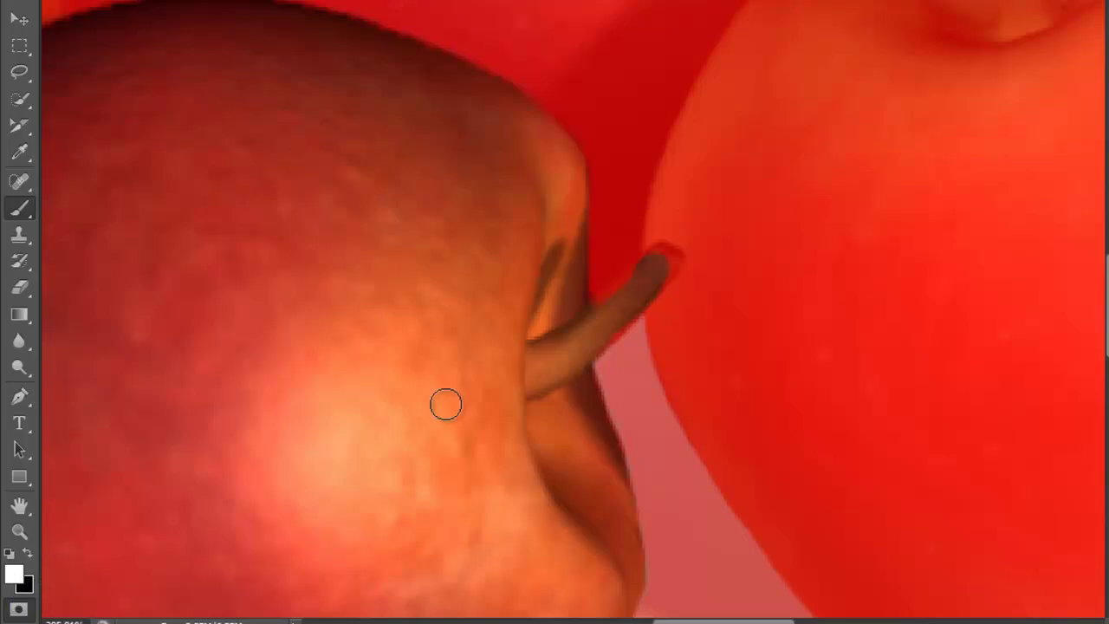
mouse_move(669, 286)
mouse_down()
mouse_move(656, 266)
mouse_move(666, 258)
mouse_move(658, 269)
mouse_up()
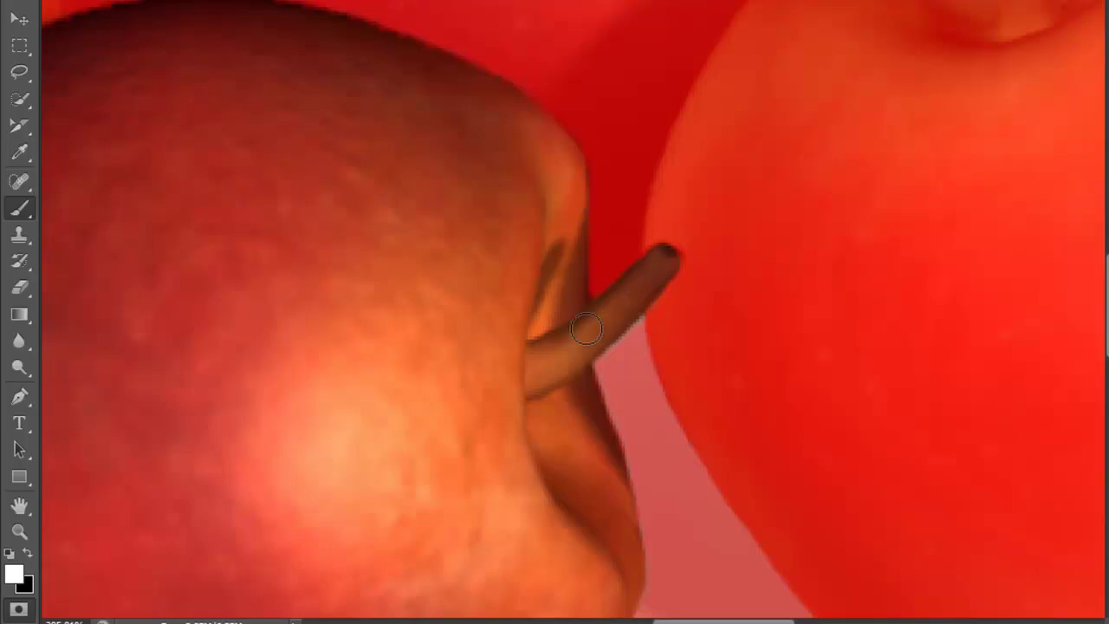
key(x)
key(q)
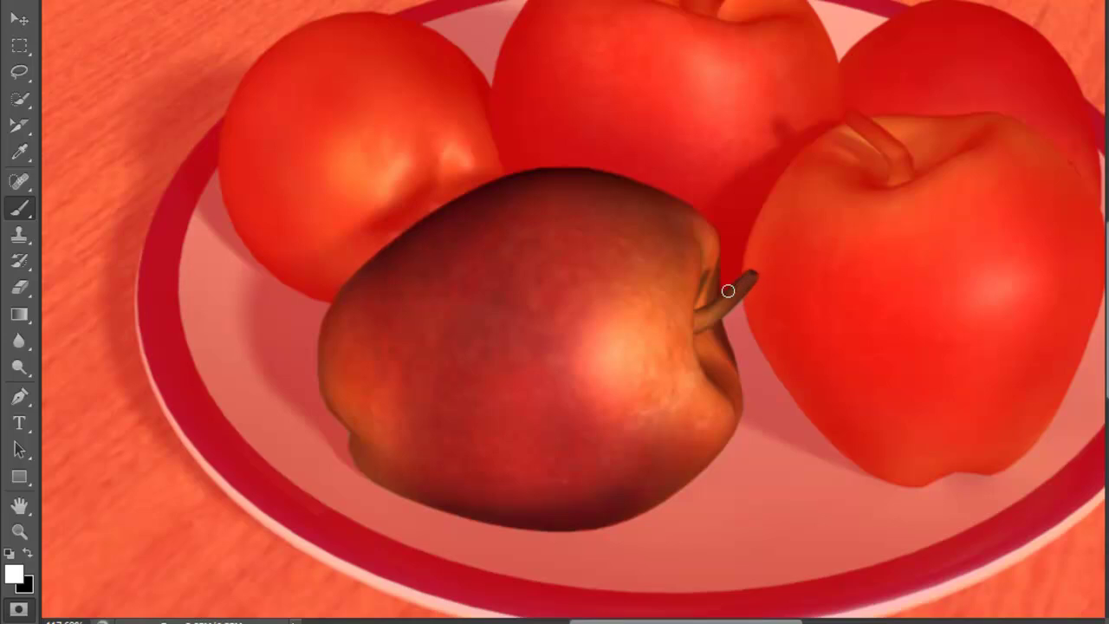
mouse_move(751, 275)
mouse_down()
mouse_move(695, 280)
mouse_move(770, 280)
mouse_move(772, 303)
mouse_up()
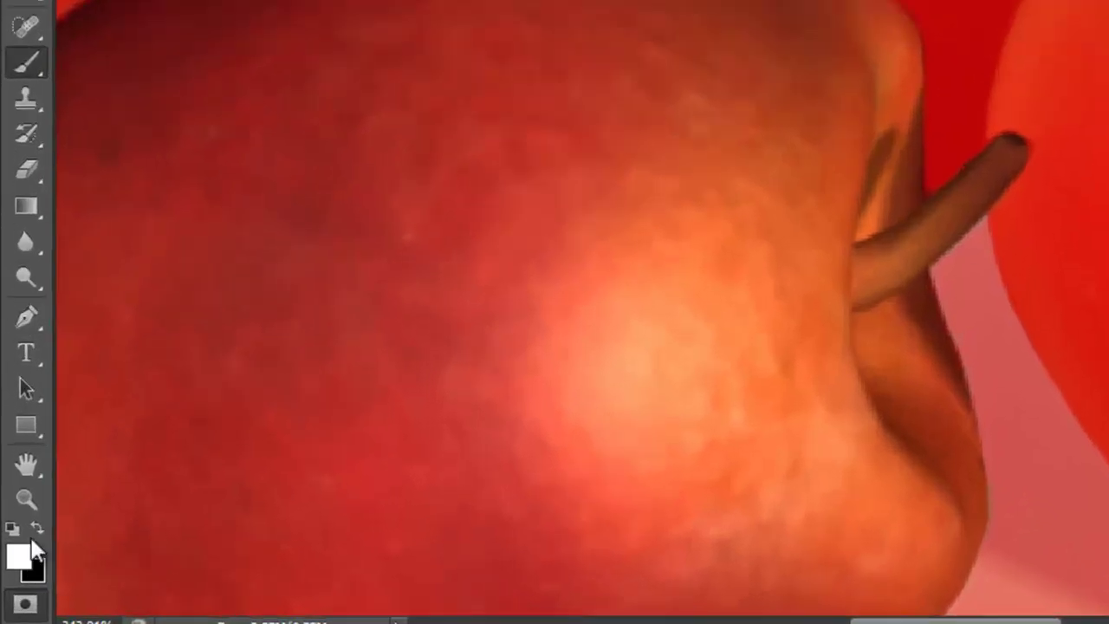
- Paint black to mask the right edge of the stem, then check the selection
click(27, 552)
click(50, 503)
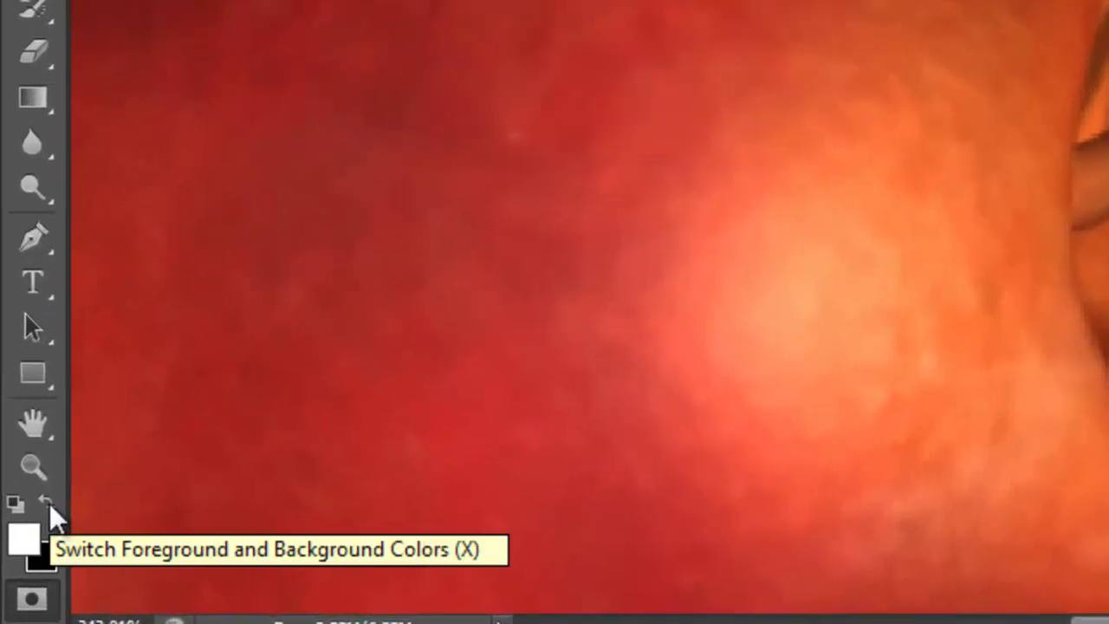
key(x)
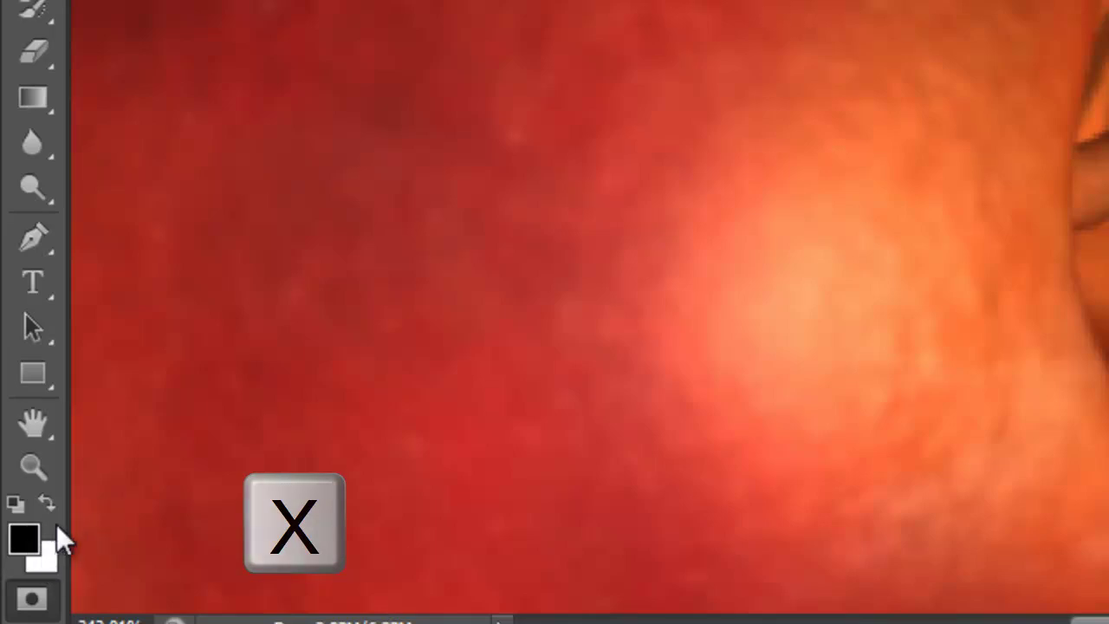
key(x)
key(x)
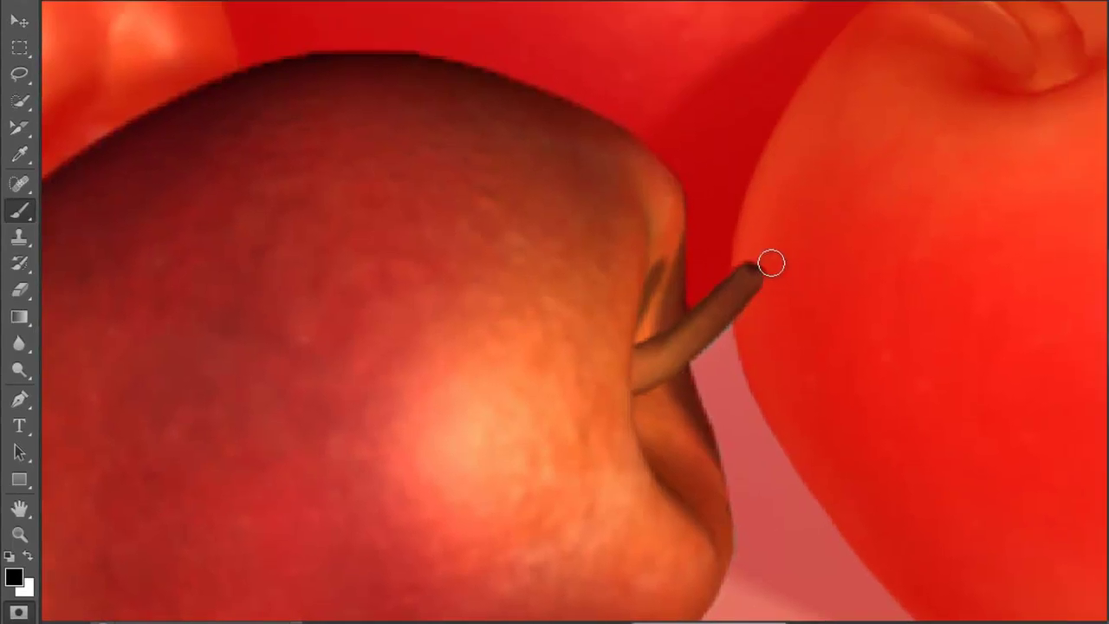
mouse_move(772, 262)
mouse_down()
mouse_move(700, 353)
mouse_move(712, 396)
mouse_up()
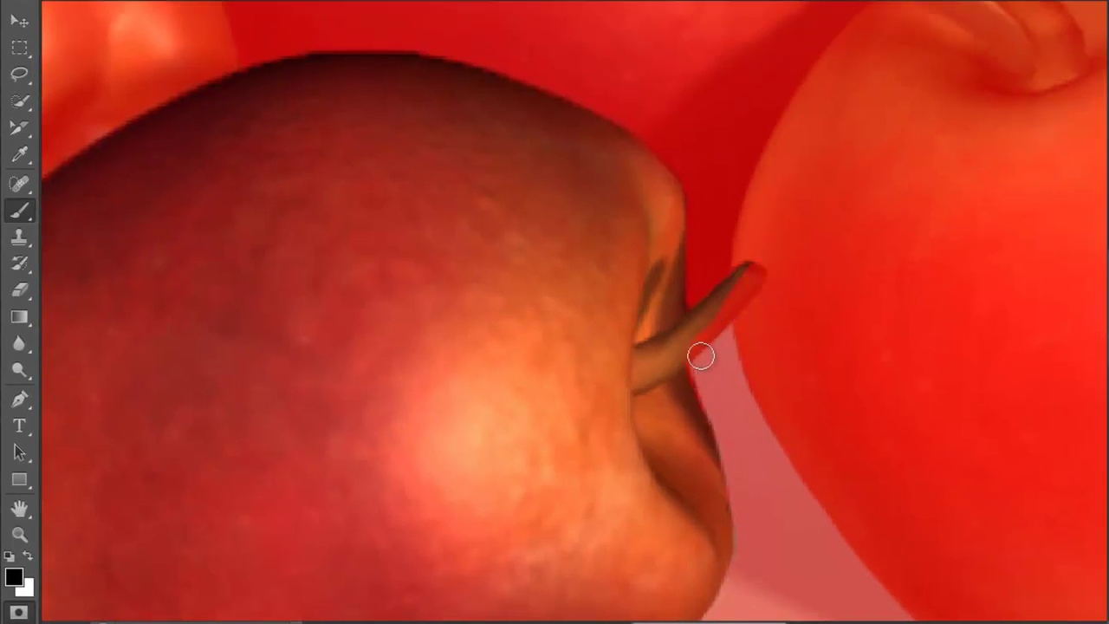
key(q)
key(q)
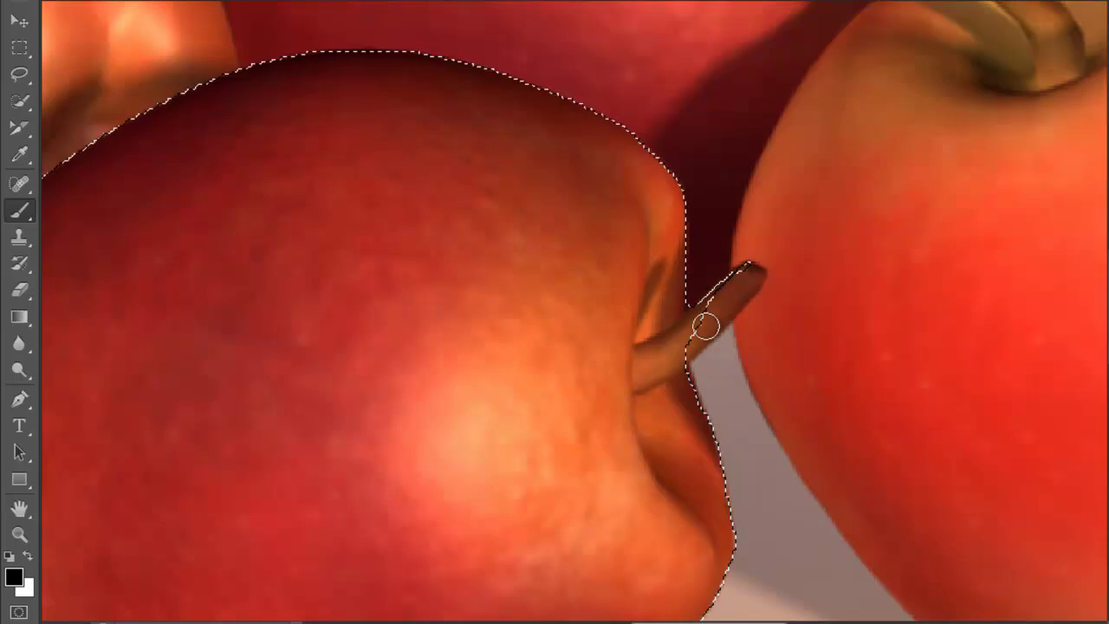
key(q)
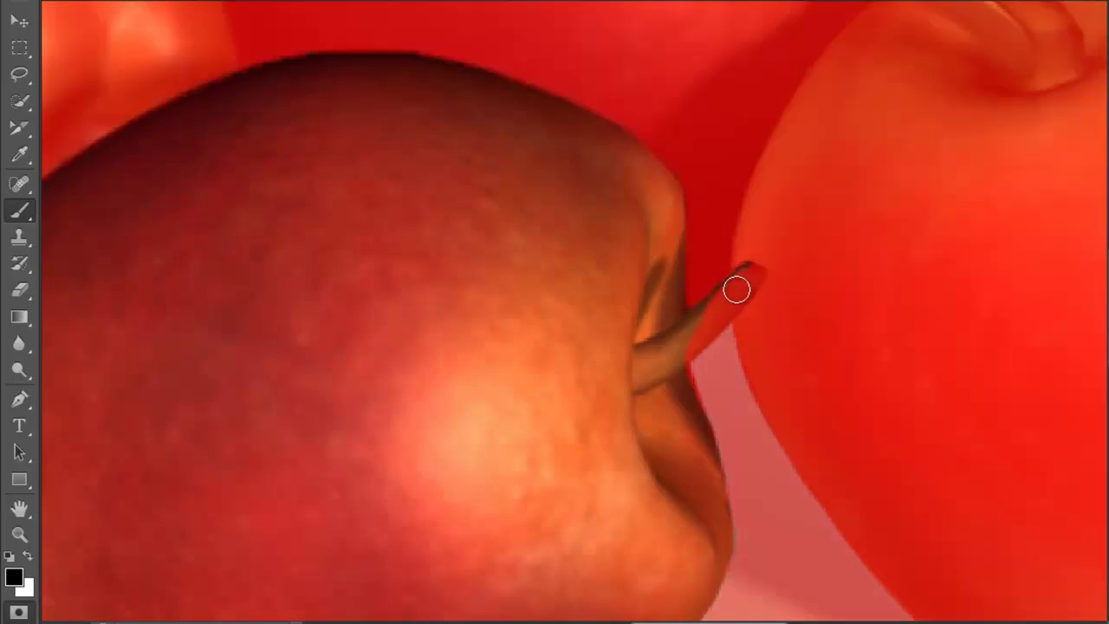
- Paint white to unmask the stem tip and remaining tint, then exit Quick Mask
key(x)
mouse_move(736, 287)
mouse_down()
mouse_move(666, 357)
mouse_move(742, 305)
mouse_move(748, 275)
mouse_move(675, 366)
mouse_up()
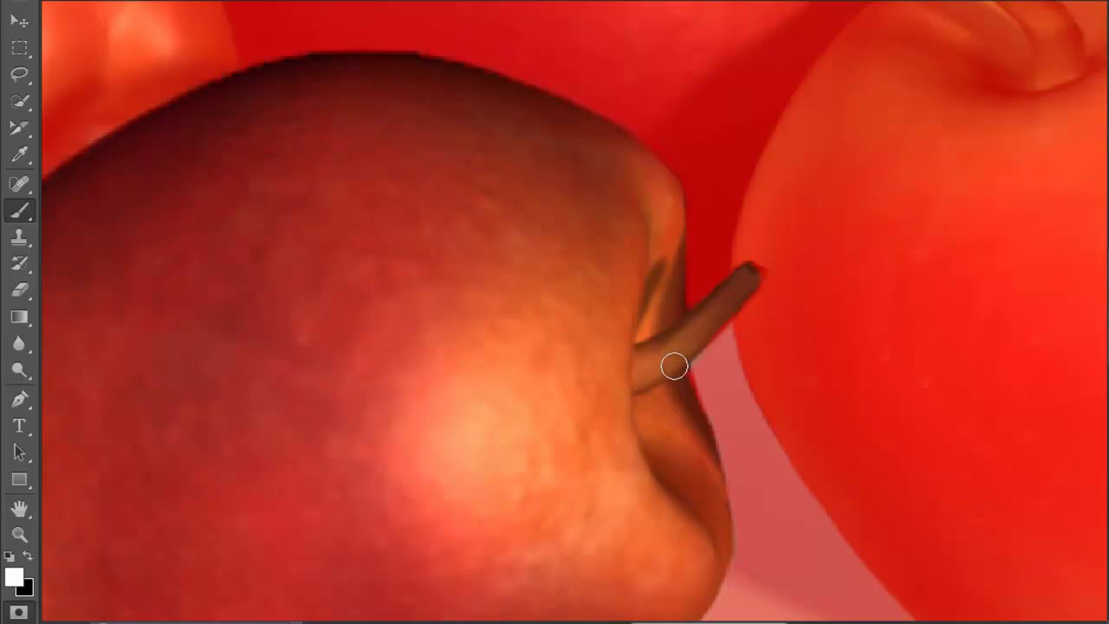
mouse_move(735, 287)
mouse_down()
mouse_move(666, 367)
mouse_move(679, 379)
mouse_up()
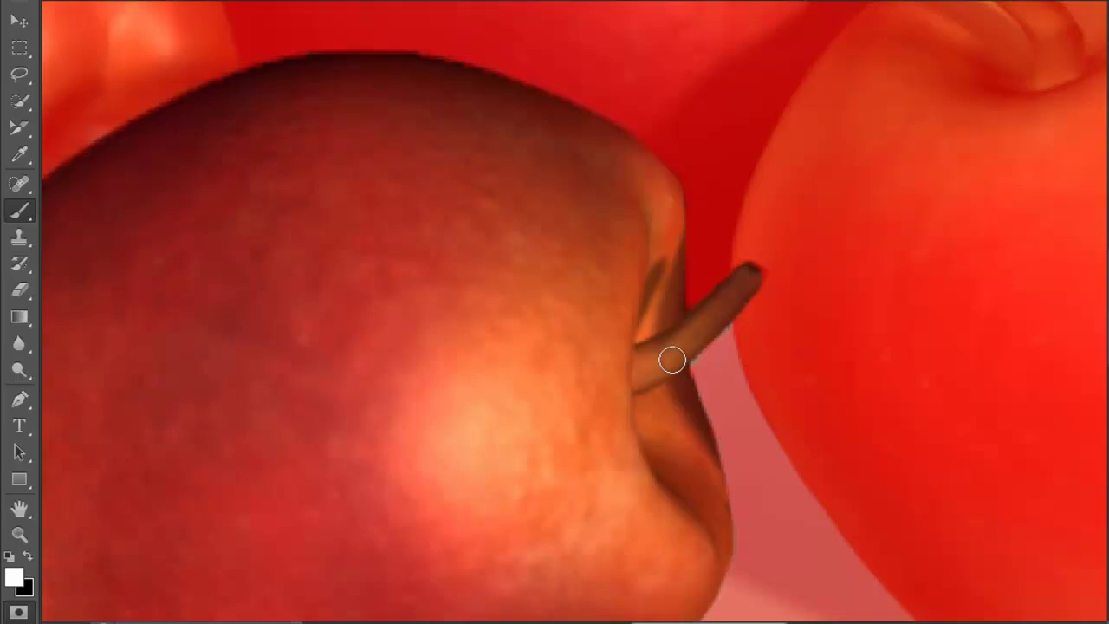
scroll(780, 357, down, 6)
scroll(701, 364, up, 2)
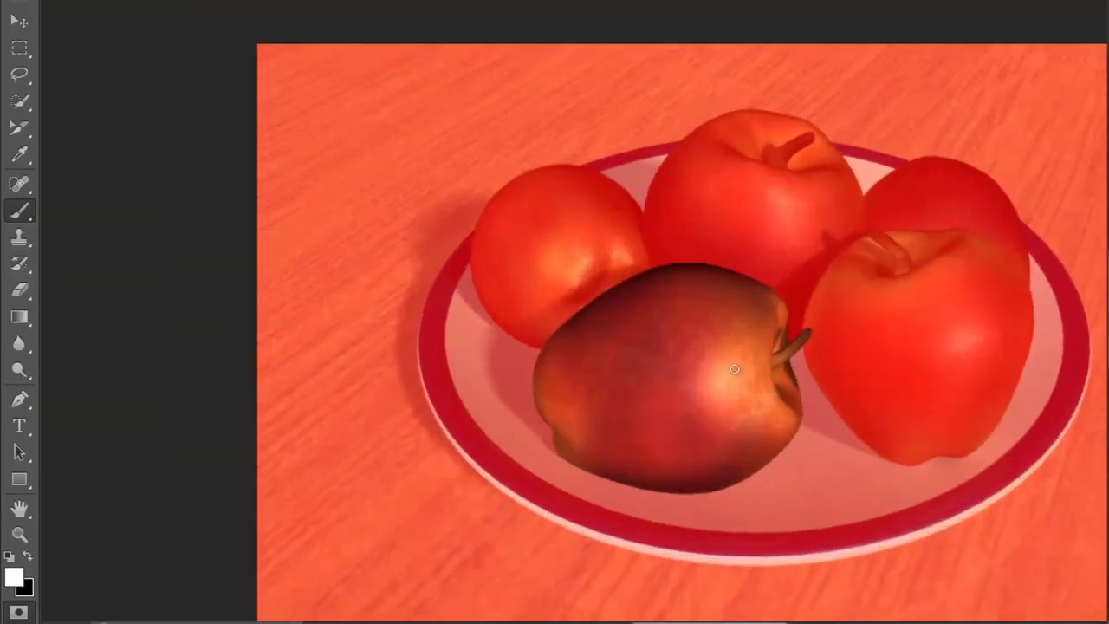
key(q)
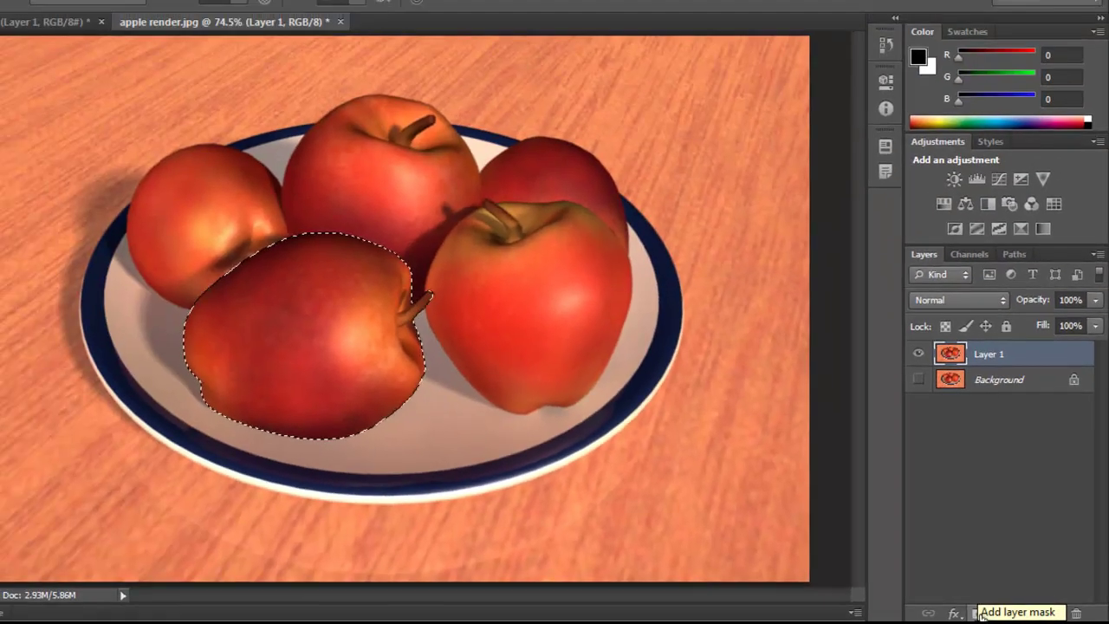
- Add a layer mask to Layer 1 from the front apple selection
click(980, 613)
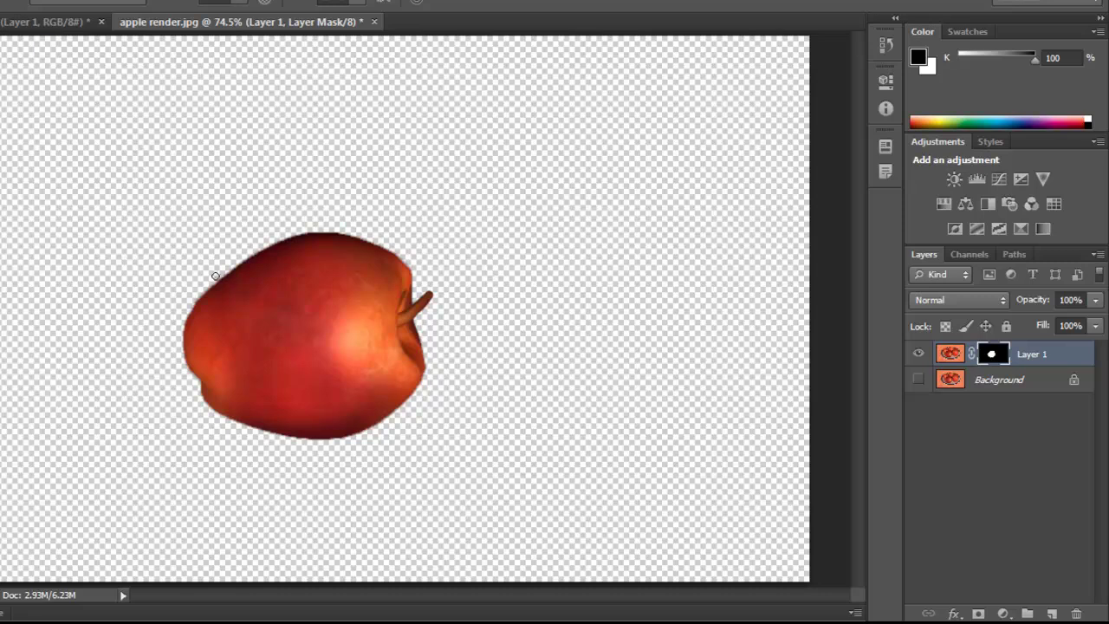
drag(359, 302, 384, 335)
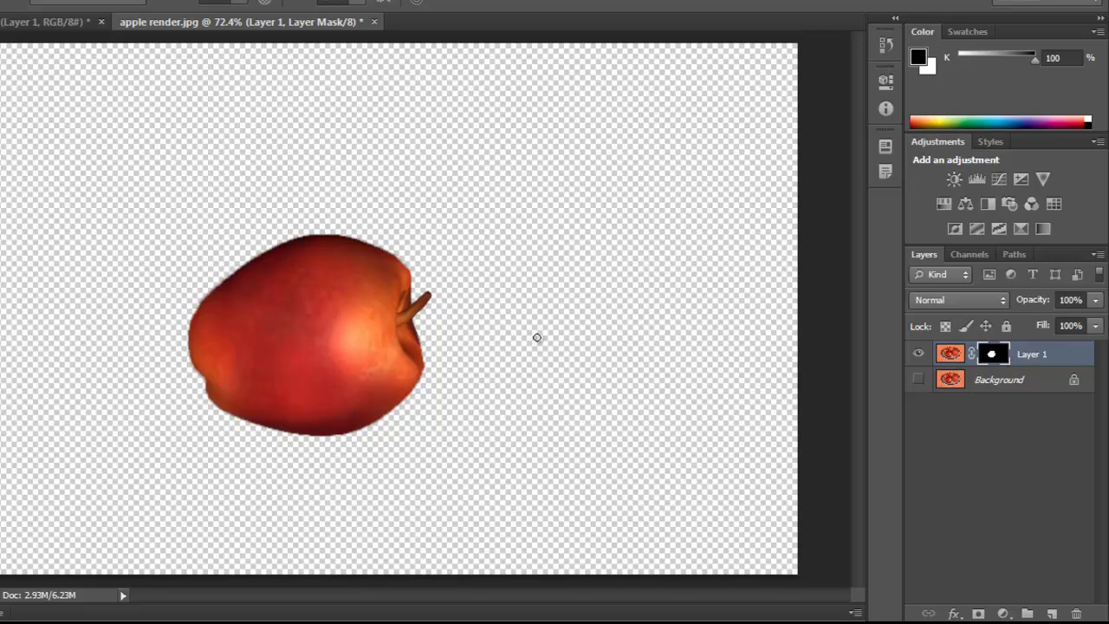
- Paint black on the mask to trim the pink fringe along the apple's lower-right edge
drag(396, 314, 481, 338)
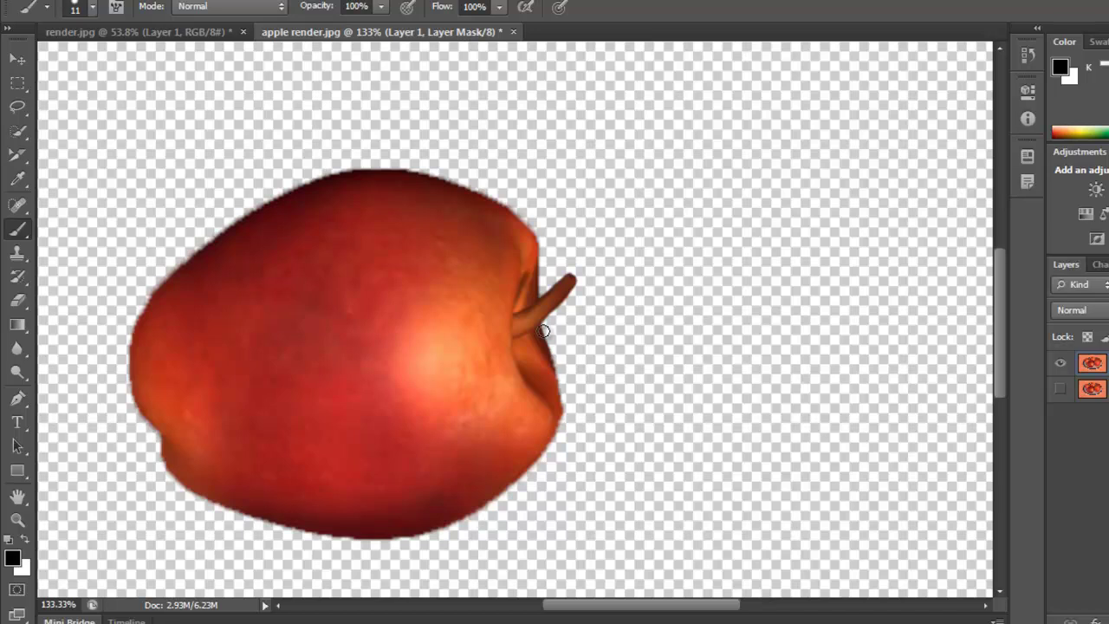
mouse_move(543, 330)
mouse_down()
mouse_move(557, 407)
mouse_move(533, 455)
mouse_up()
mouse_move(542, 329)
mouse_down()
mouse_move(556, 391)
mouse_move(528, 456)
mouse_up()
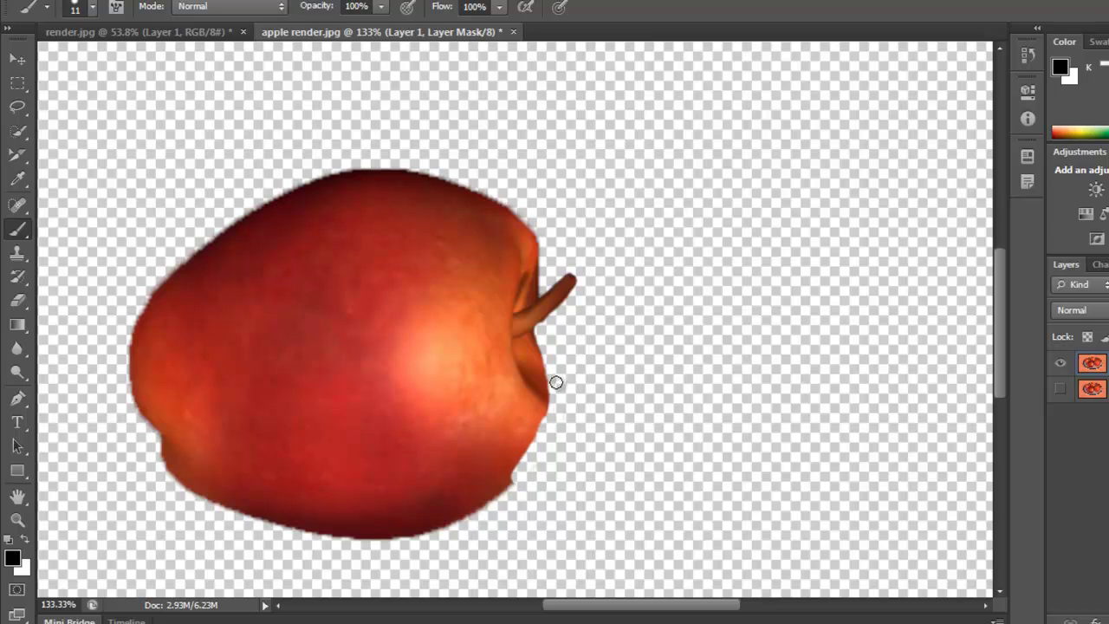
drag(555, 379, 530, 470)
- Paint white to restore the right edge and reveal a strip right of the stem
key(x)
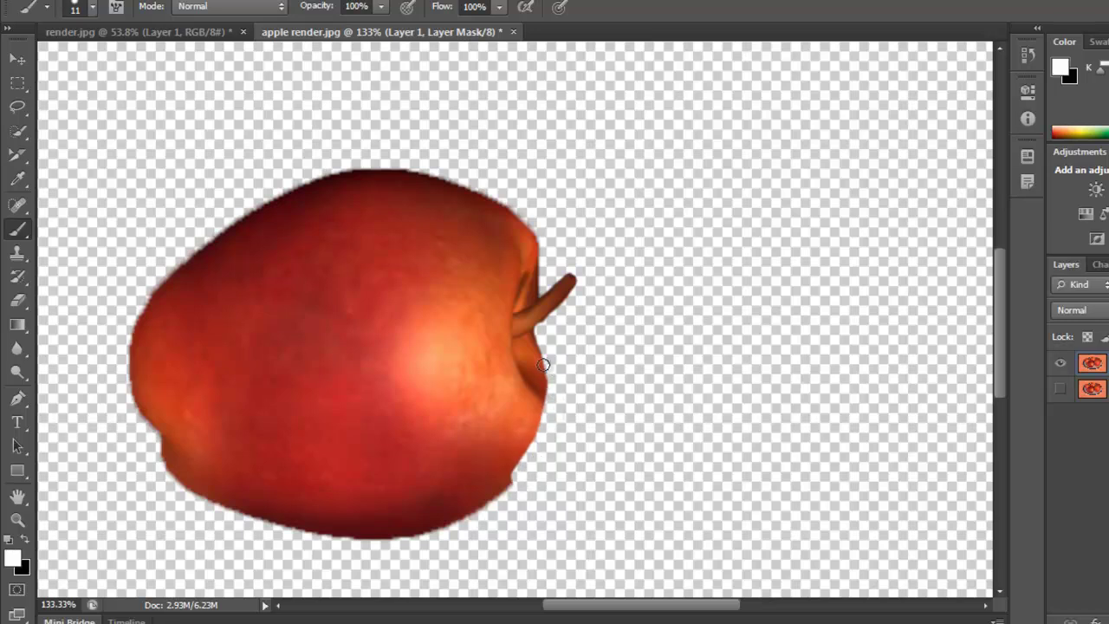
mouse_move(534, 341)
mouse_down()
mouse_move(549, 381)
mouse_move(513, 482)
mouse_move(520, 450)
mouse_up()
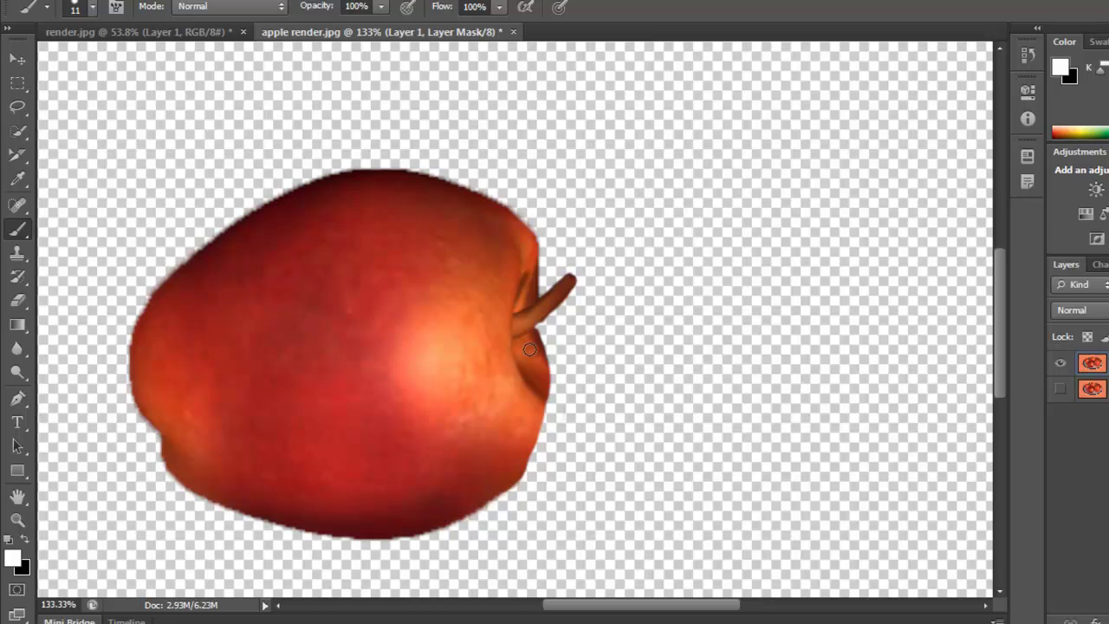
mouse_move(541, 334)
mouse_down()
mouse_move(609, 304)
mouse_move(584, 294)
mouse_move(667, 289)
mouse_move(659, 271)
mouse_move(549, 349)
mouse_move(550, 323)
mouse_move(630, 293)
mouse_up()
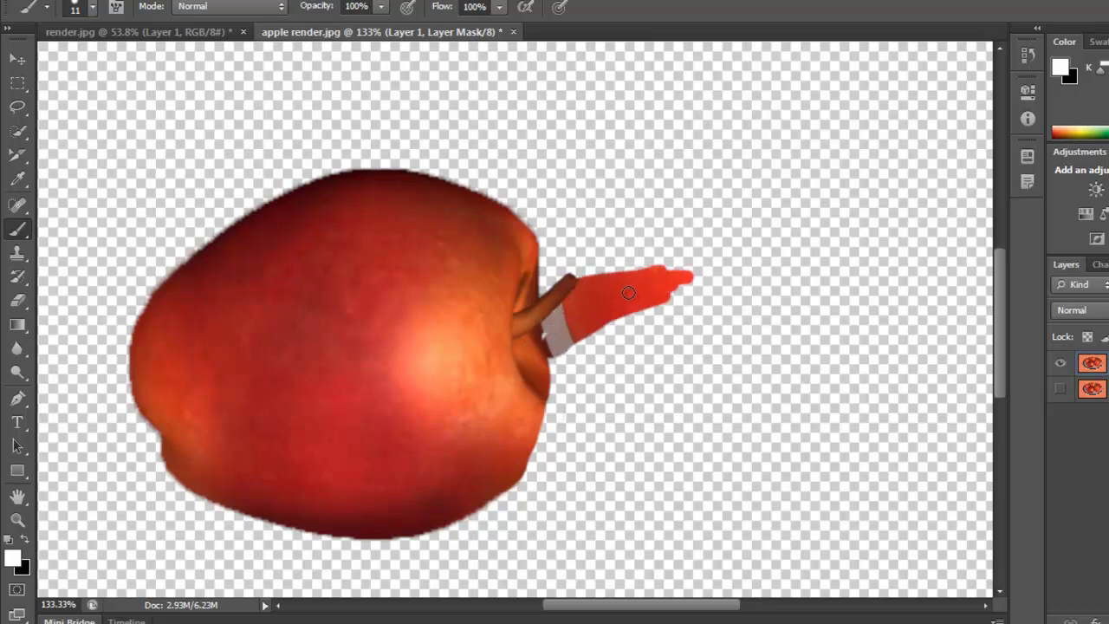
mouse_move(550, 336)
mouse_down()
mouse_move(698, 265)
mouse_move(561, 289)
mouse_move(540, 287)
mouse_move(666, 255)
mouse_move(500, 273)
mouse_move(675, 244)
mouse_move(626, 259)
mouse_move(567, 241)
mouse_move(690, 229)
mouse_move(571, 253)
mouse_move(692, 215)
mouse_move(546, 236)
mouse_move(575, 218)
mouse_move(519, 224)
mouse_move(627, 204)
mouse_move(562, 223)
mouse_move(621, 226)
mouse_up()
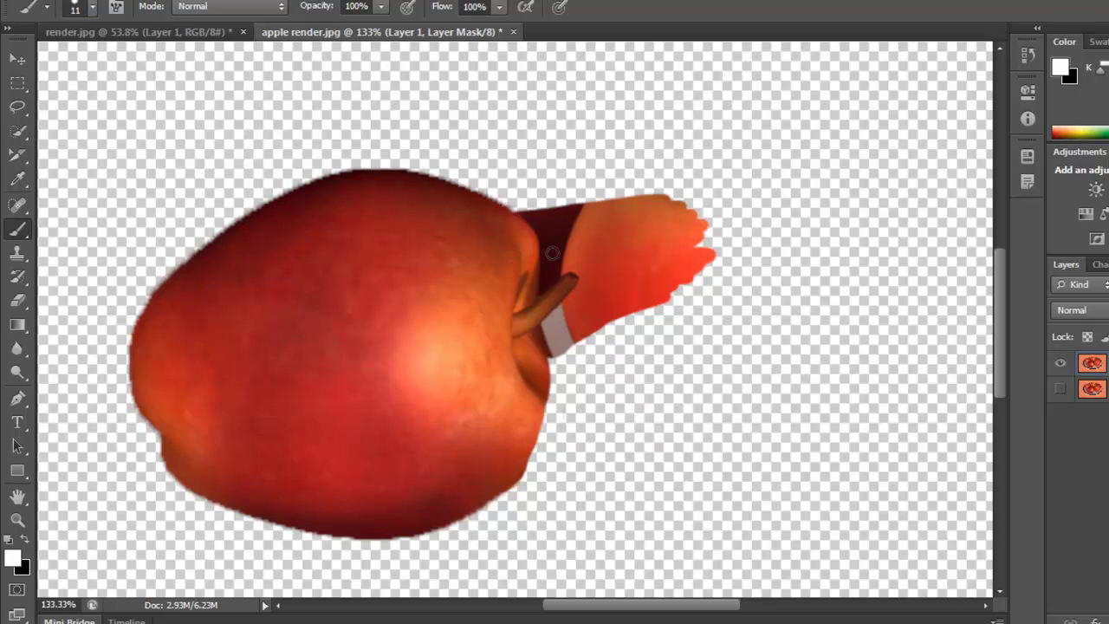
scroll(745, 269, down, 2)
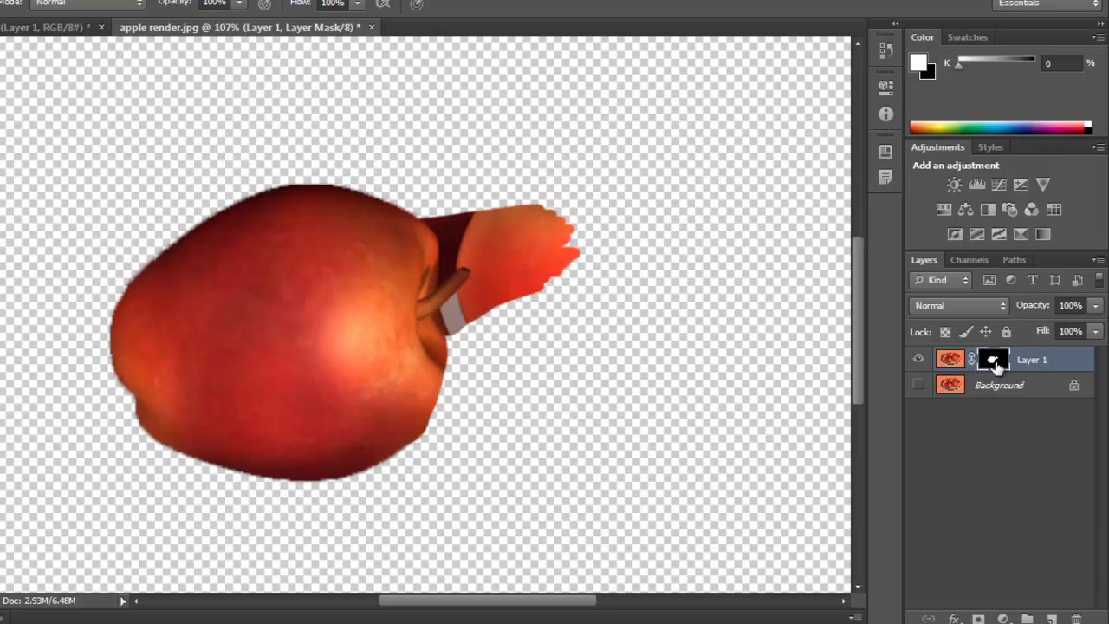
- Toggle Layer 1's mask off and on to compare against the full image
shift+click(995, 362)
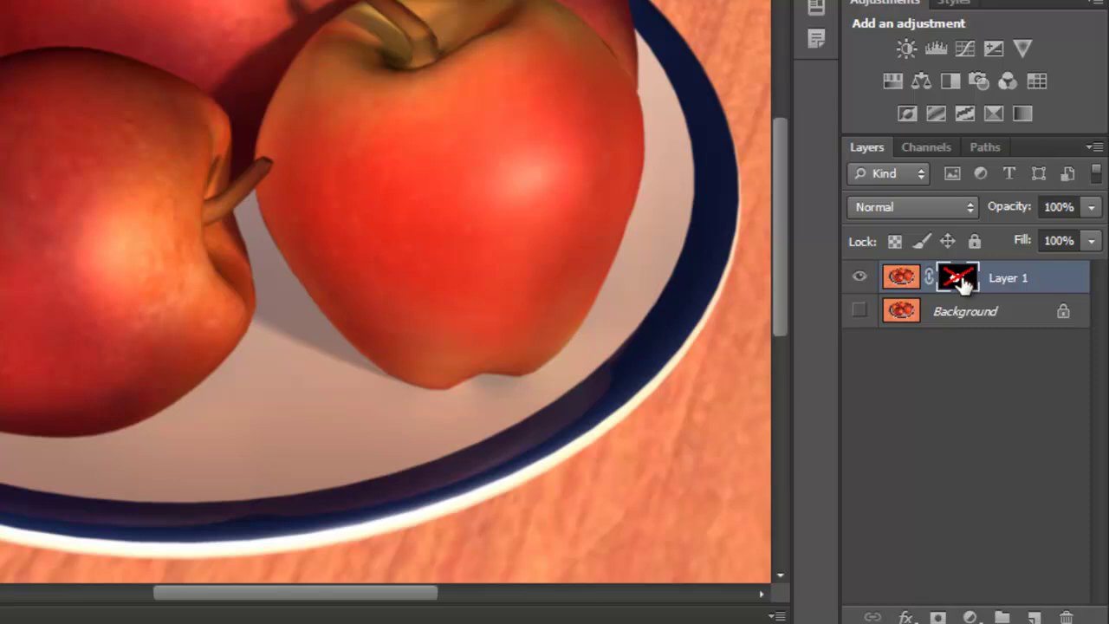
shift+click(959, 278)
shift+click(959, 279)
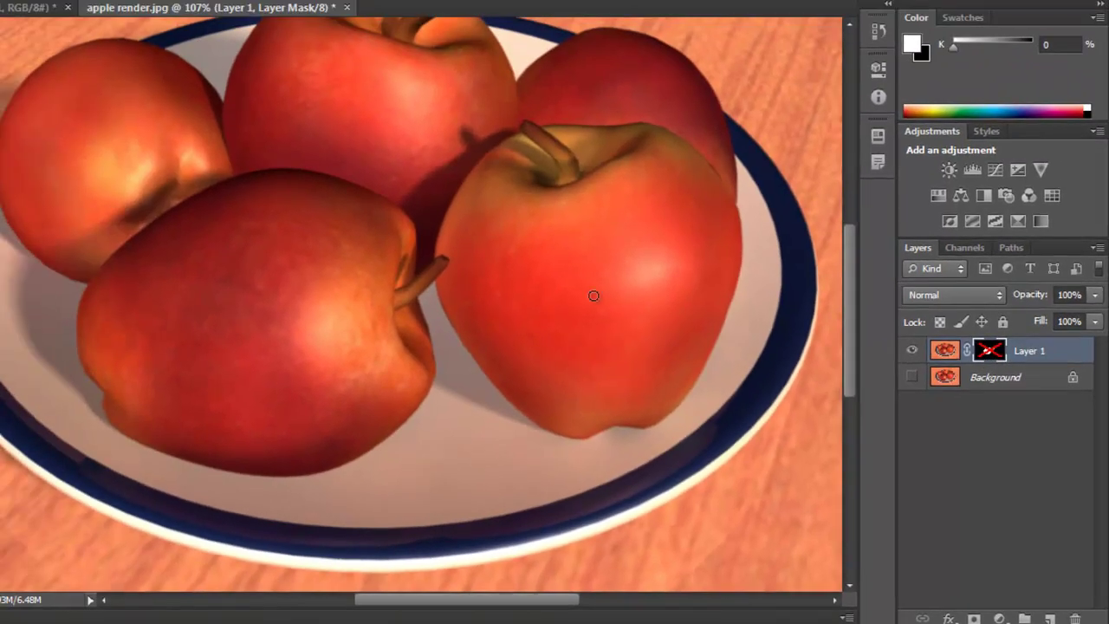
drag(537, 290, 752, 307)
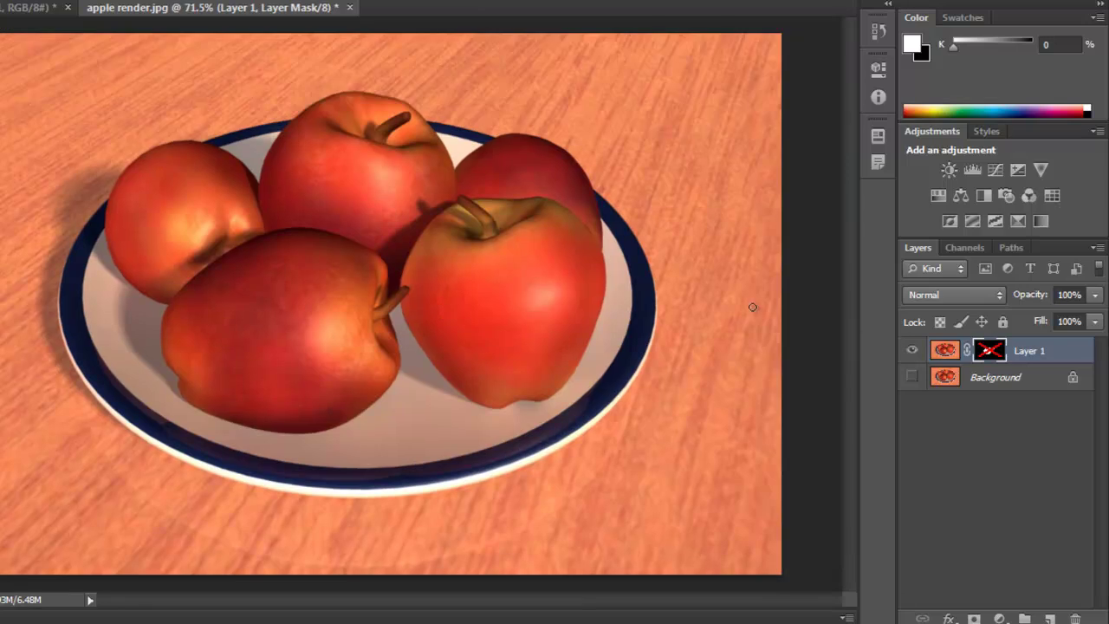
- Re-enable the mask and show it on the canvas as a black-and-white image
shift+click(990, 350)
click(945, 353)
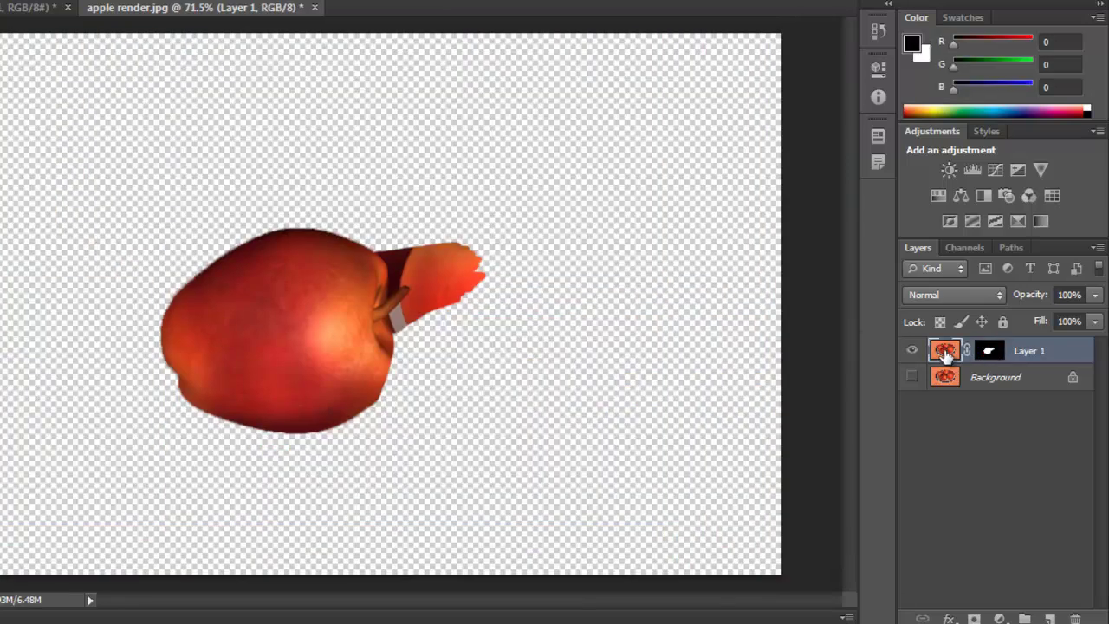
shift+click(989, 350)
shift+click(989, 351)
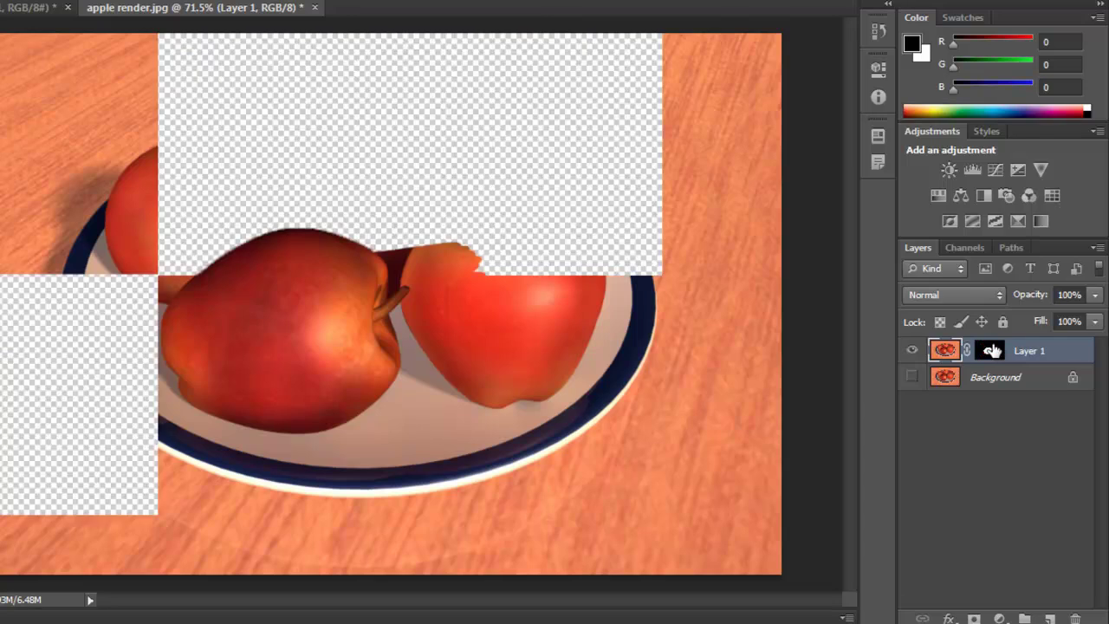
alt+click(990, 351)
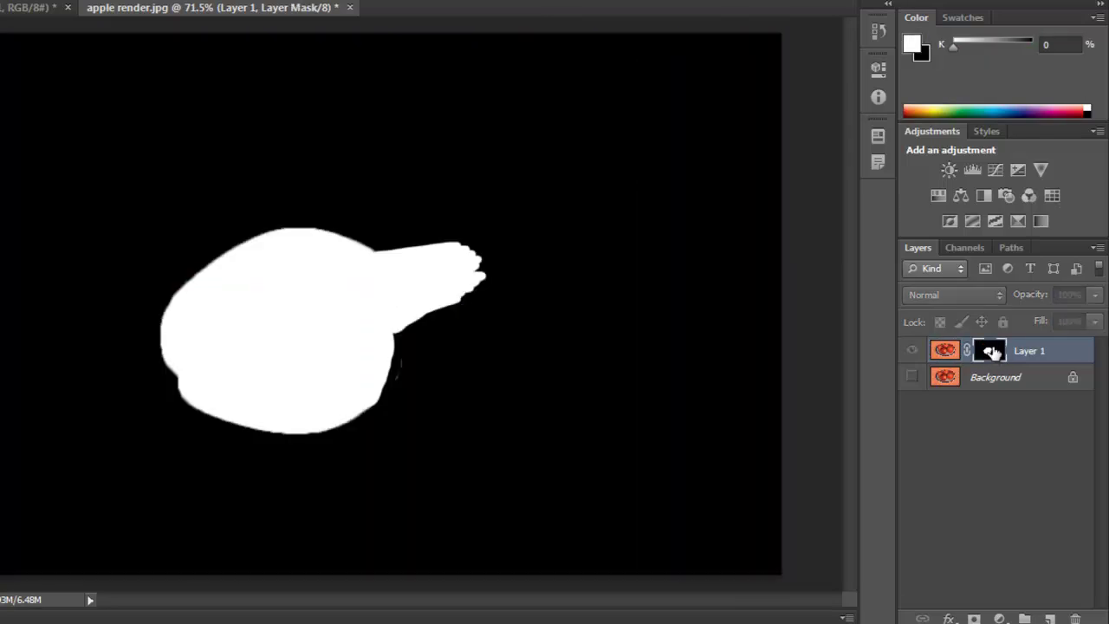
- Switch to the Brush tool and leave mask view to show the masked apple on transparency
drag(689, 308, 676, 306)
key(b)
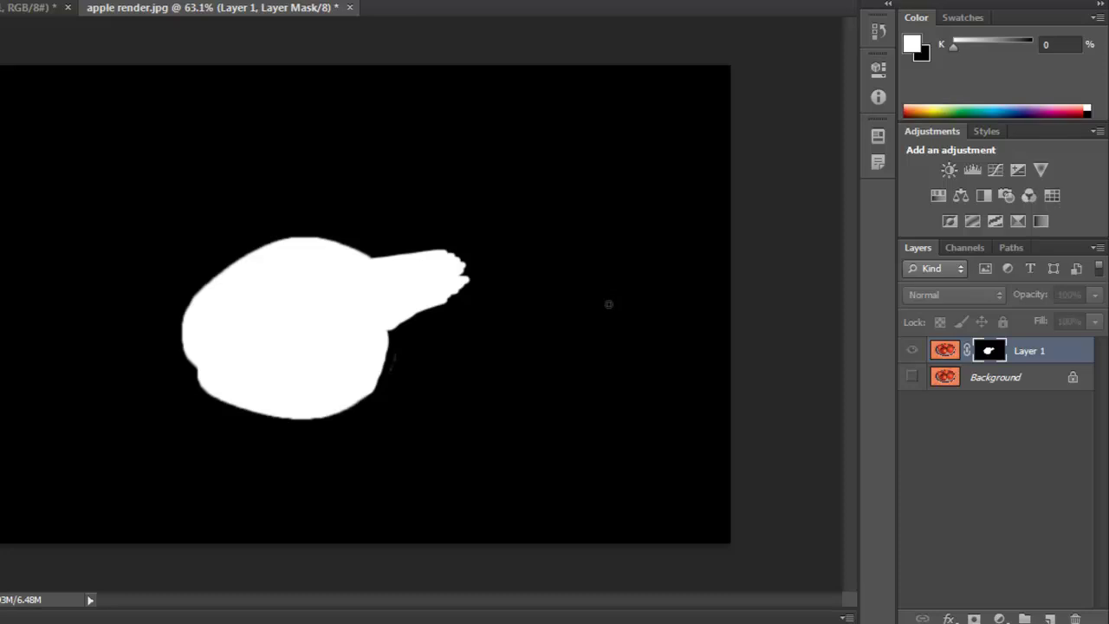
alt+click(993, 359)
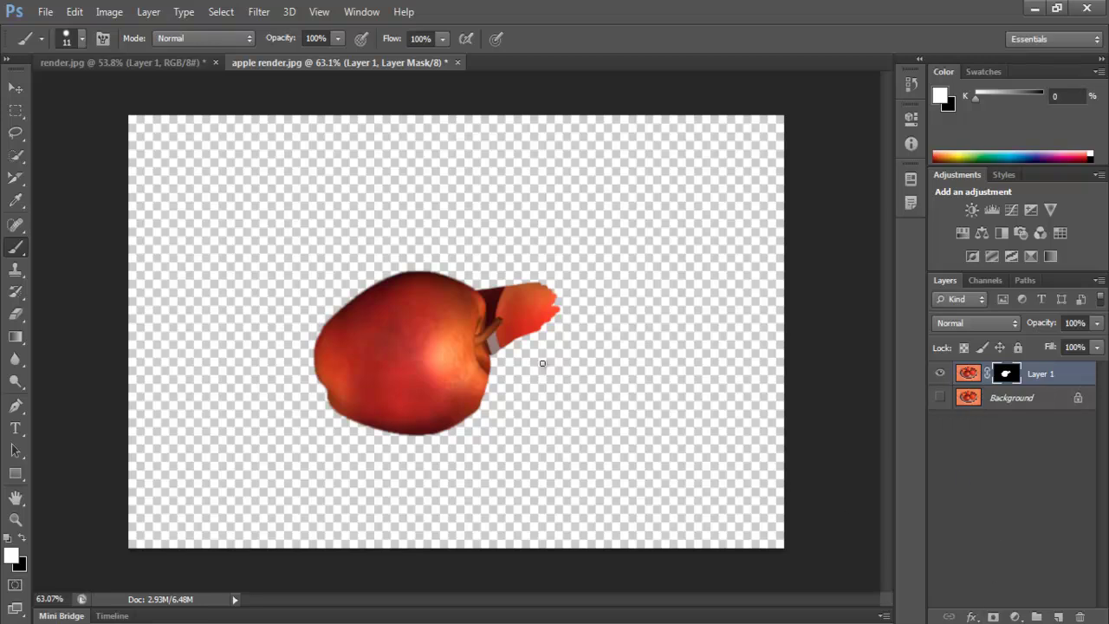
- Paint white on Layer 1's mask up-right of the stem, then paint black strokes to re-hide part of it
mouse_move(546, 279)
mouse_down()
mouse_move(528, 291)
mouse_move(520, 279)
mouse_move(590, 263)
mouse_move(498, 294)
mouse_move(520, 277)
mouse_move(507, 299)
mouse_move(475, 303)
mouse_up()
key(x)
scroll(477, 301, up, 3)
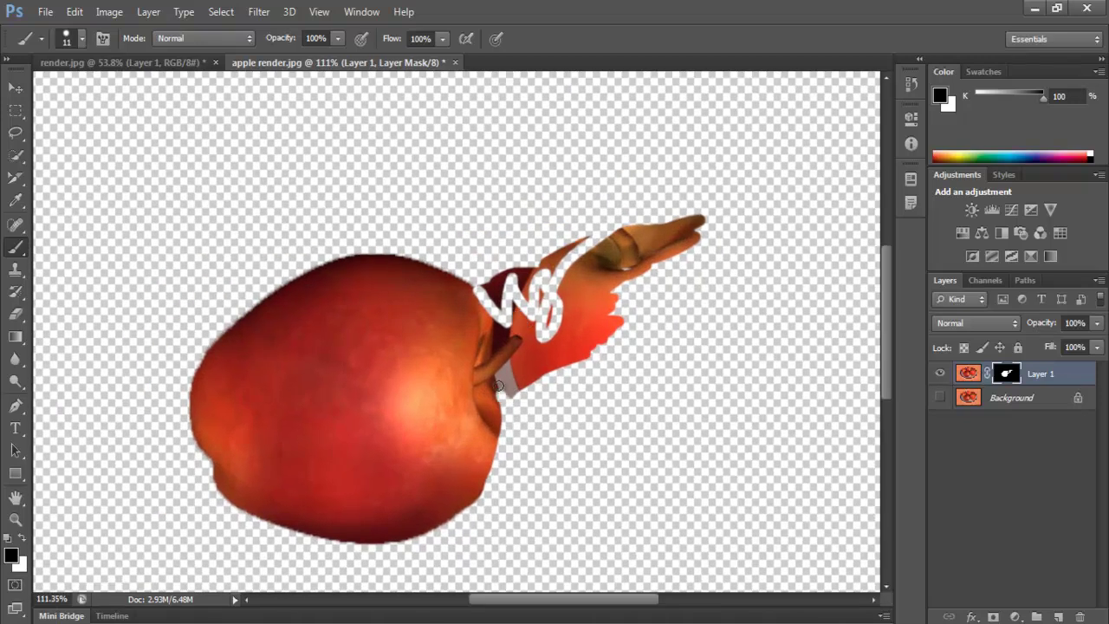
mouse_move(498, 381)
mouse_down()
mouse_move(533, 334)
mouse_move(514, 331)
mouse_move(530, 347)
mouse_move(514, 396)
mouse_move(513, 380)
mouse_move(503, 389)
mouse_move(508, 416)
mouse_up()
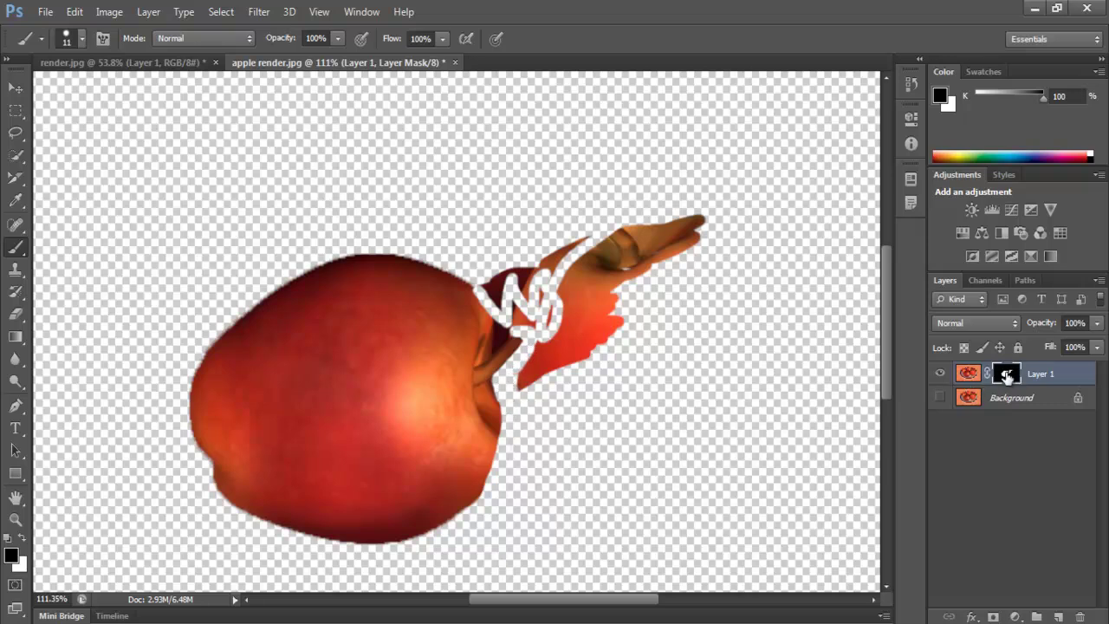
click(968, 373)
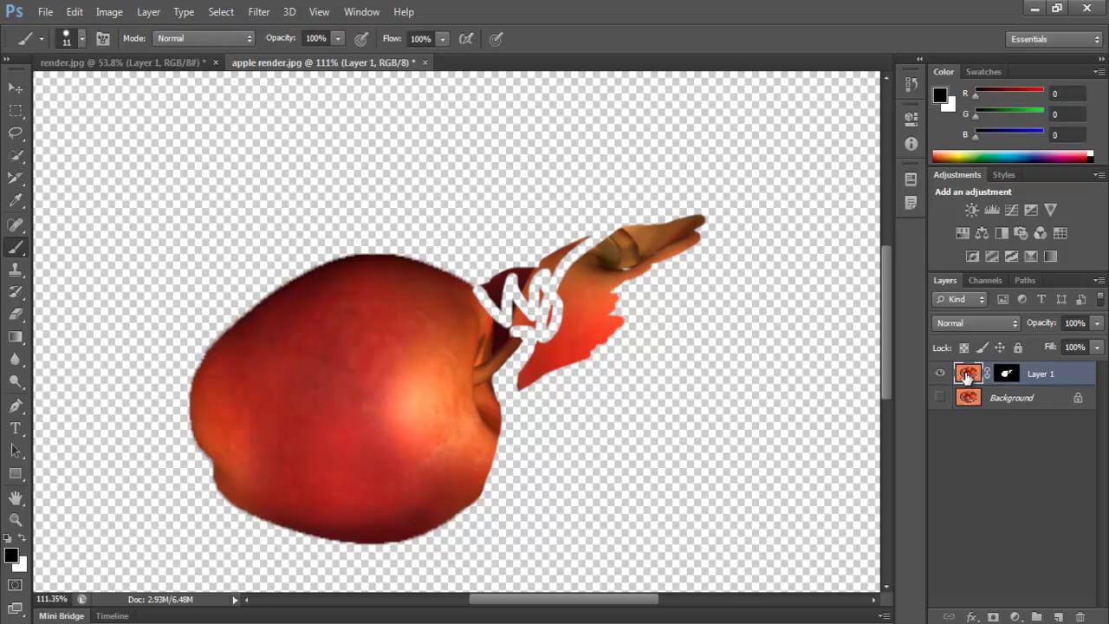
drag(444, 327, 408, 429)
mouse_move(408, 364)
mouse_down()
mouse_move(433, 390)
mouse_move(331, 331)
mouse_move(321, 412)
mouse_move(352, 400)
mouse_up()
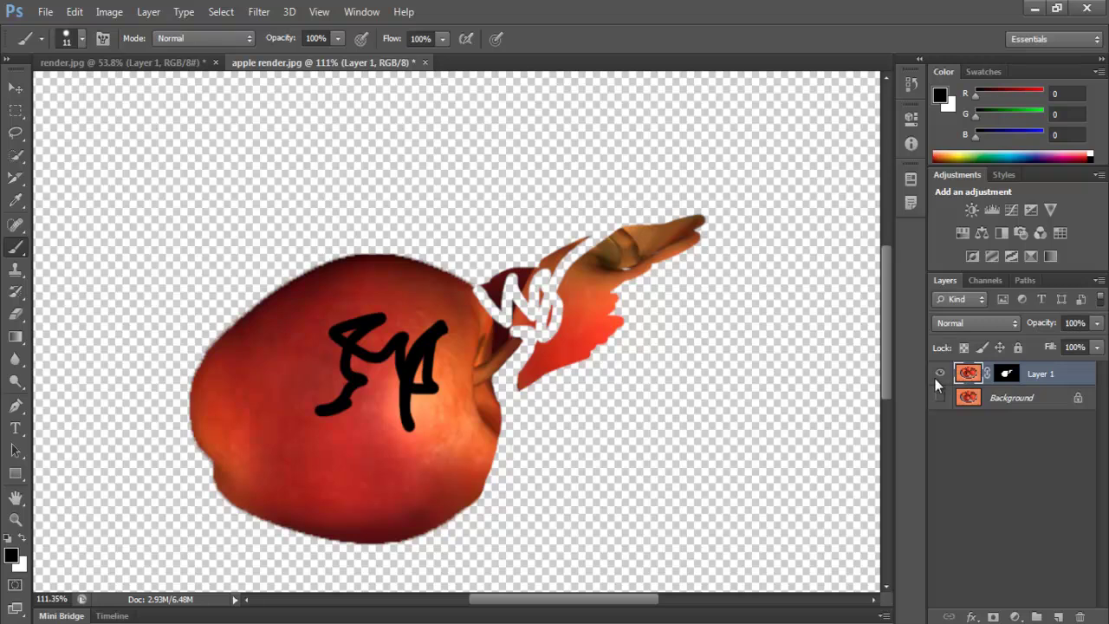
key(ctrl+alt+z)
key(ctrl+alt+z)
key(ctrl+alt+z)
key(ctrl+alt+z)
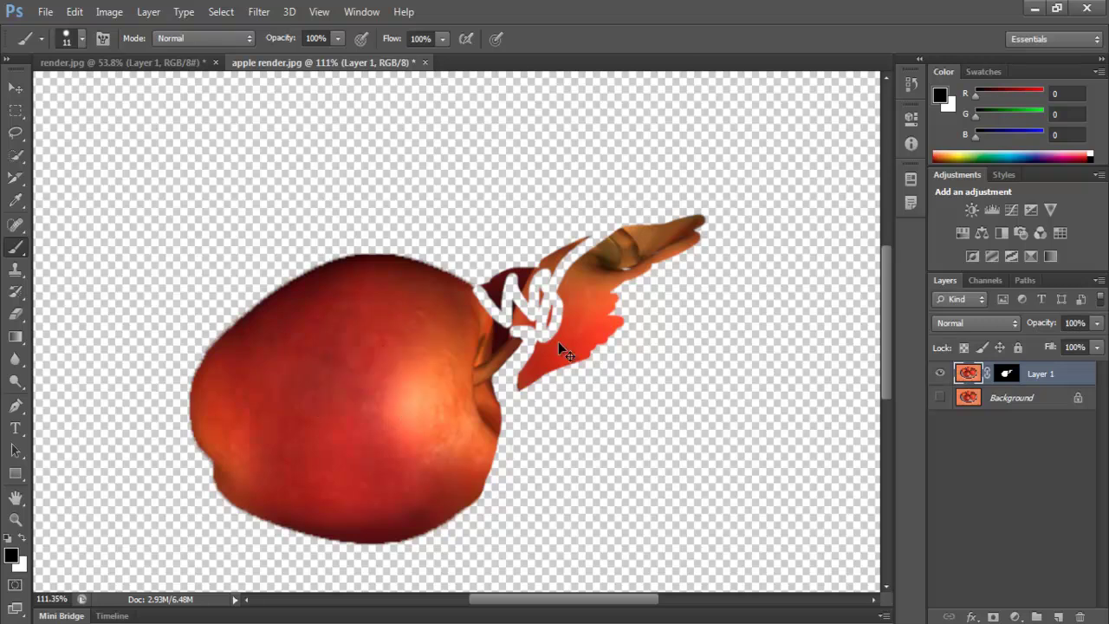
click(1008, 374)
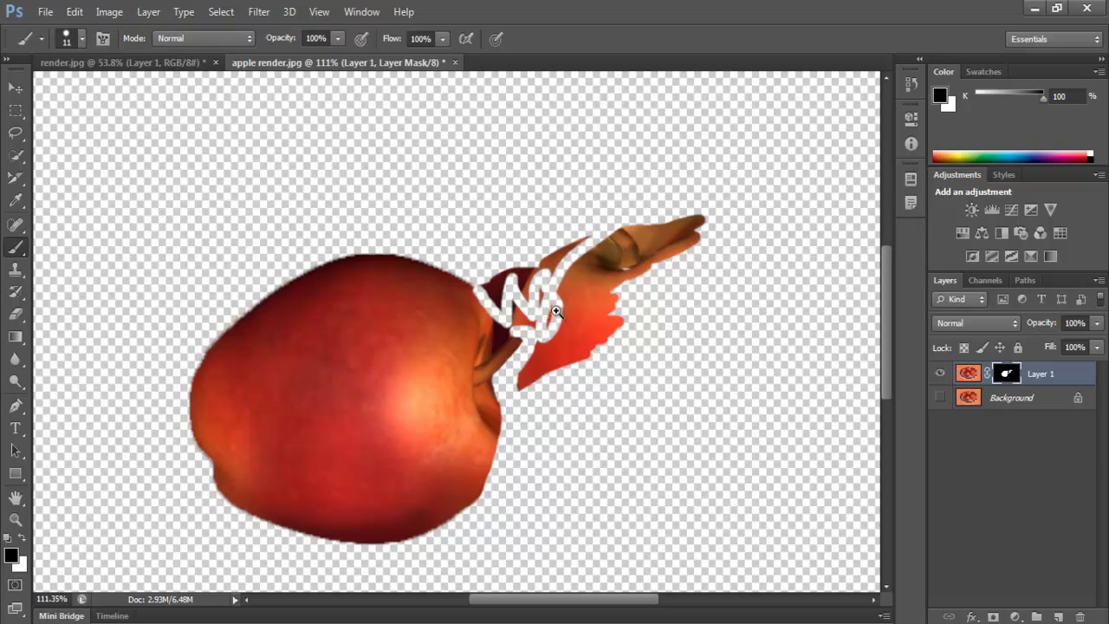
scroll(646, 317, down, 4)
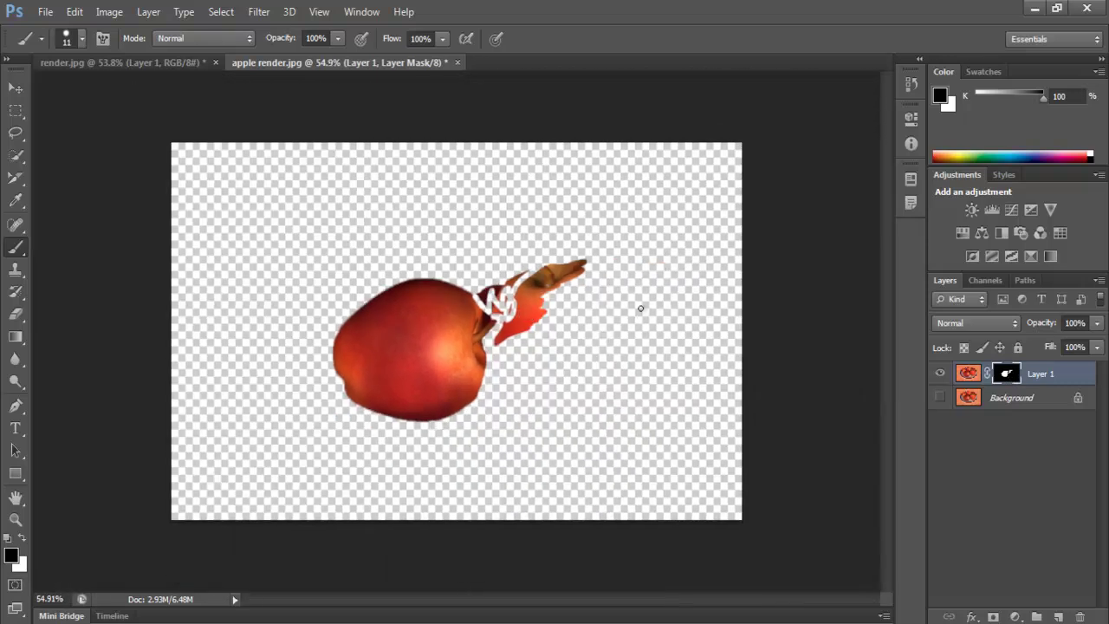
drag(452, 312, 474, 316)
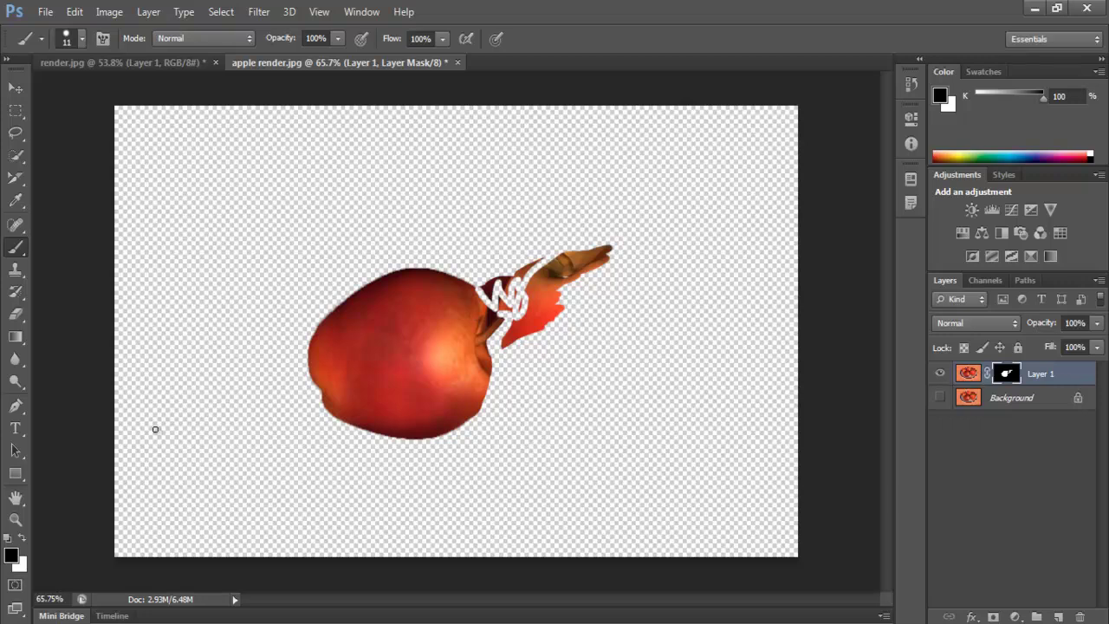
click(16, 586)
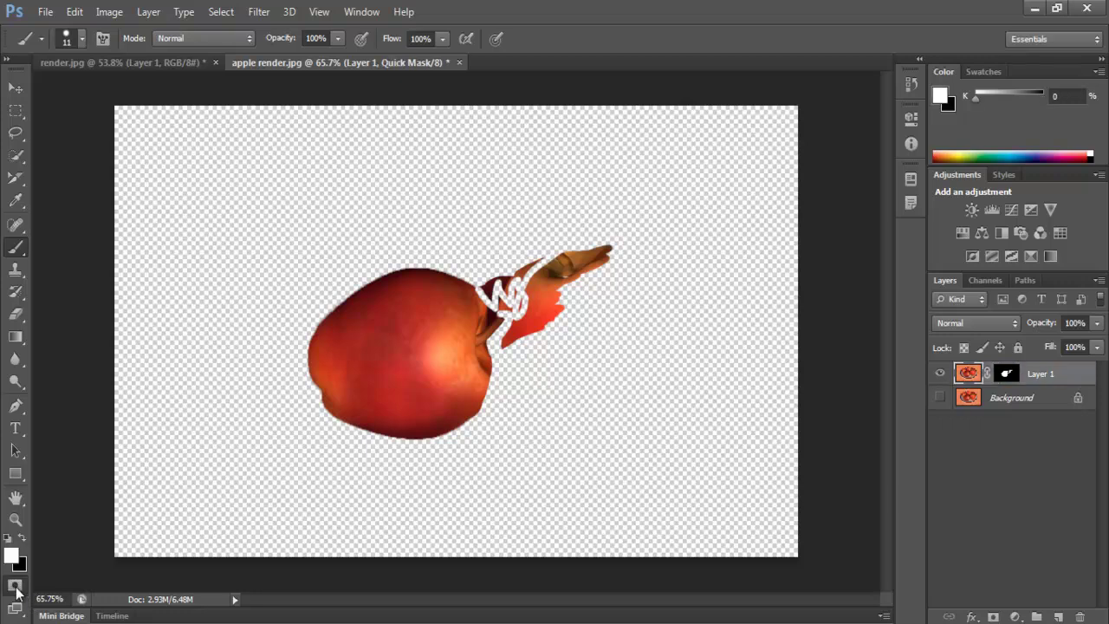
click(15, 586)
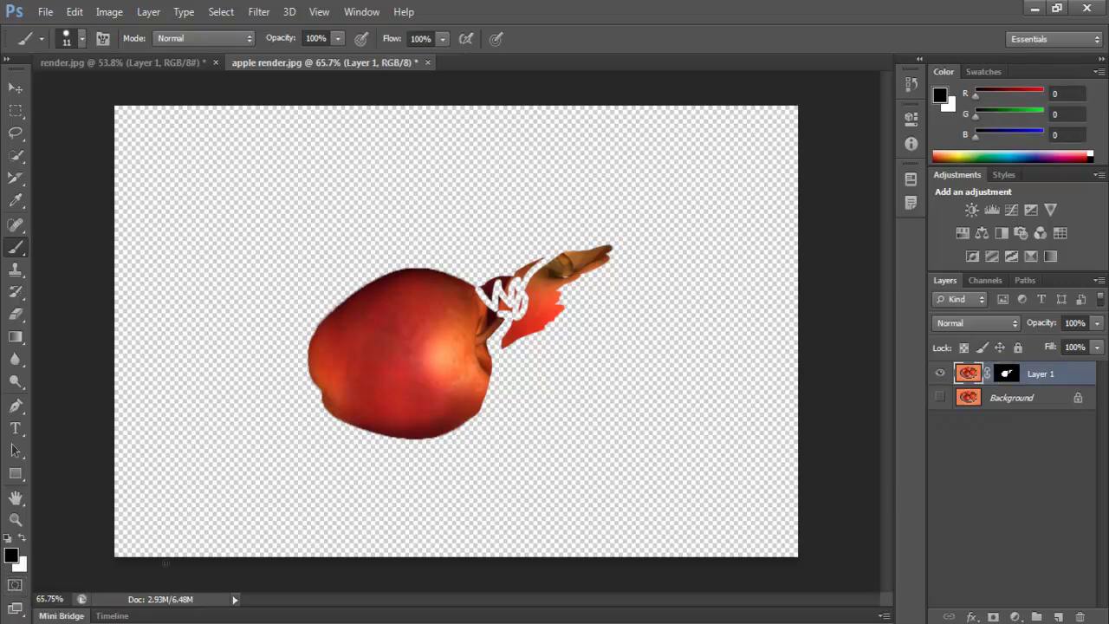
click(1018, 374)
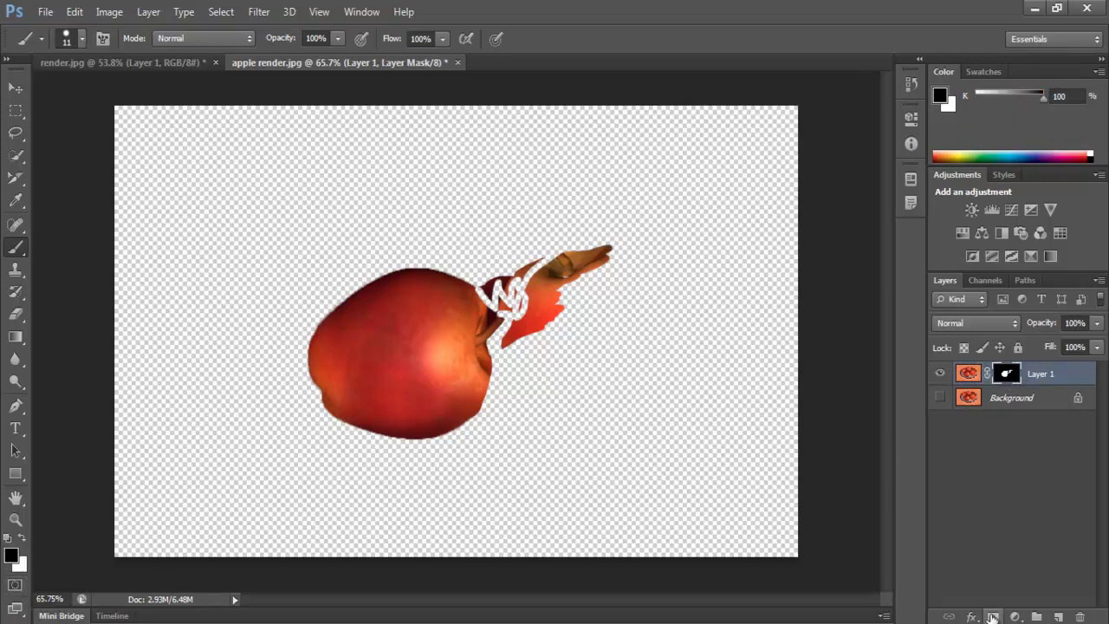